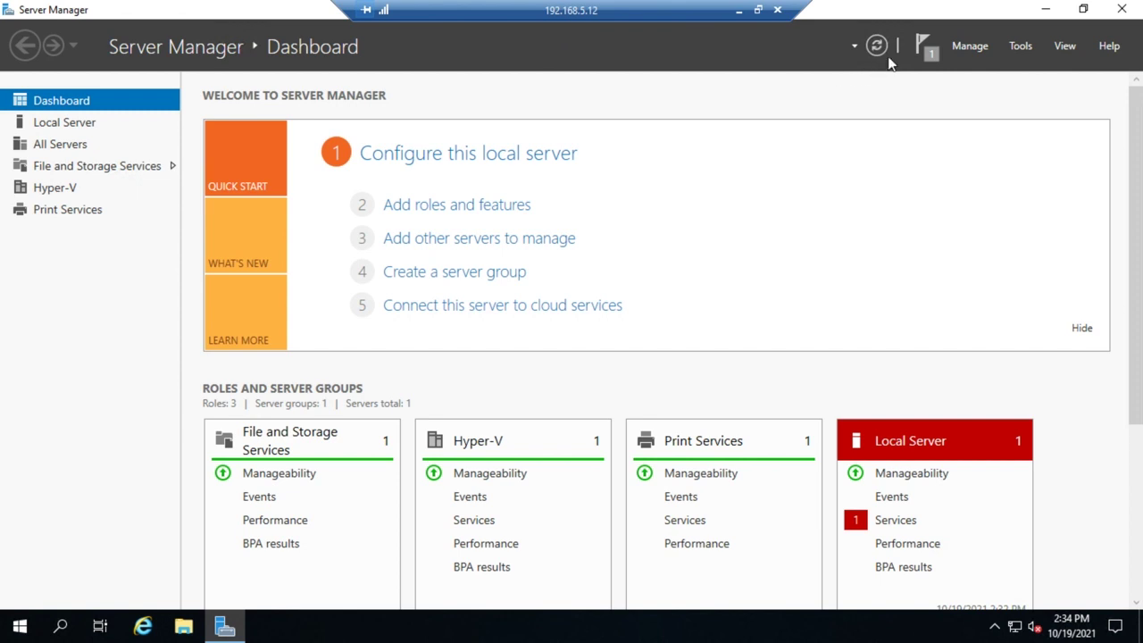
# Open Print Management and view the All Printers, All Drivers, Printers Not Ready and Printers With Jobs custom filters
pyautogui.click(1021, 48)
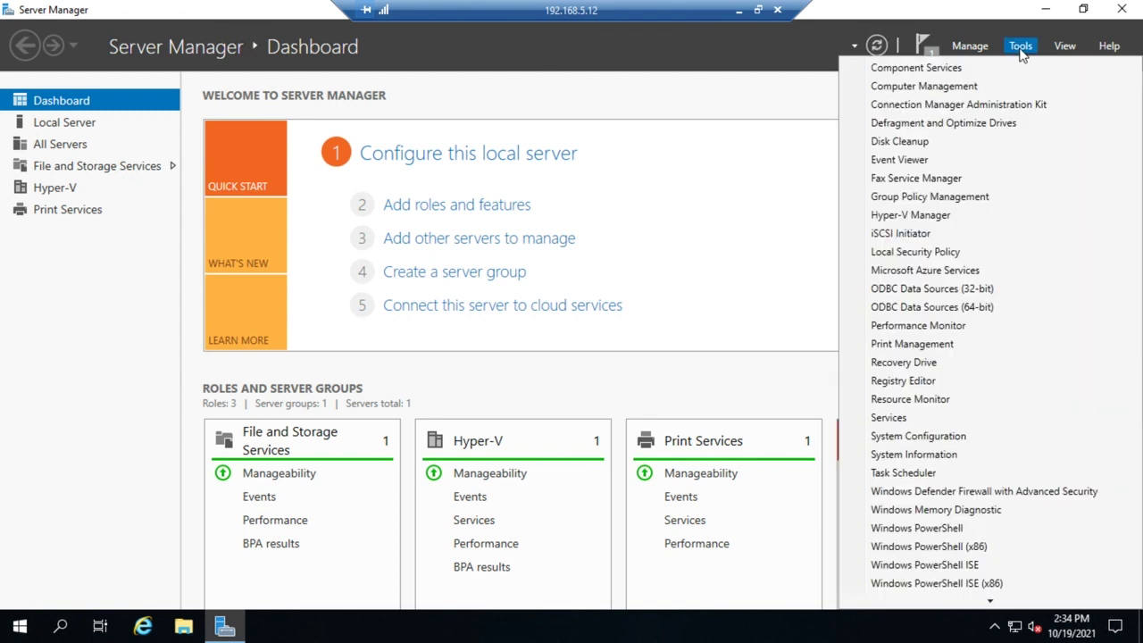
pyautogui.click(926, 347)
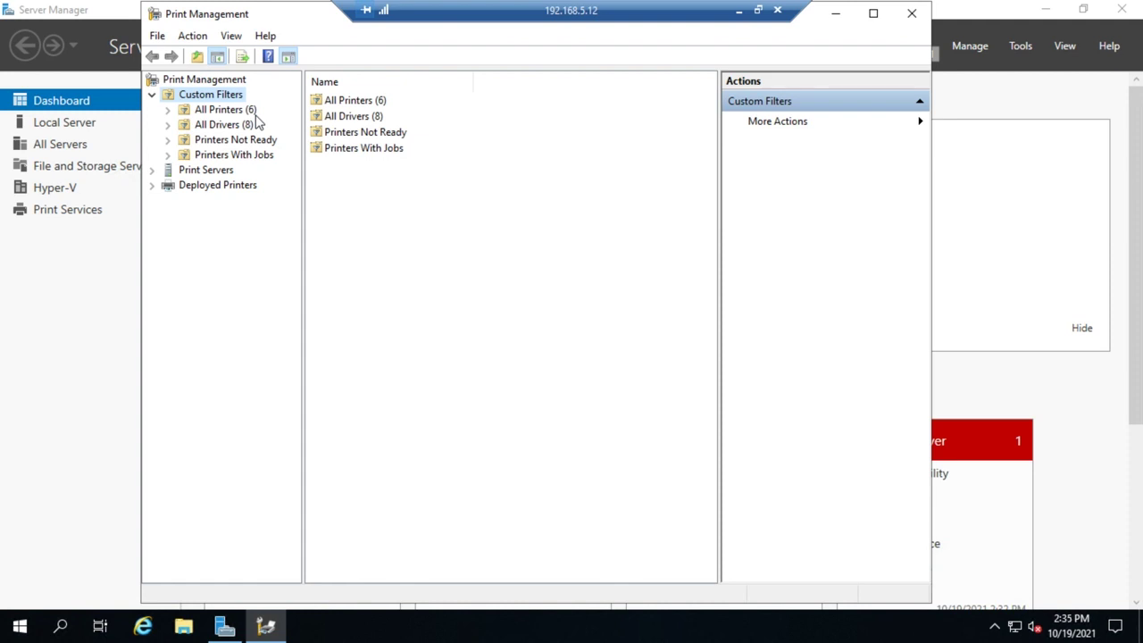
pyautogui.click(204, 112)
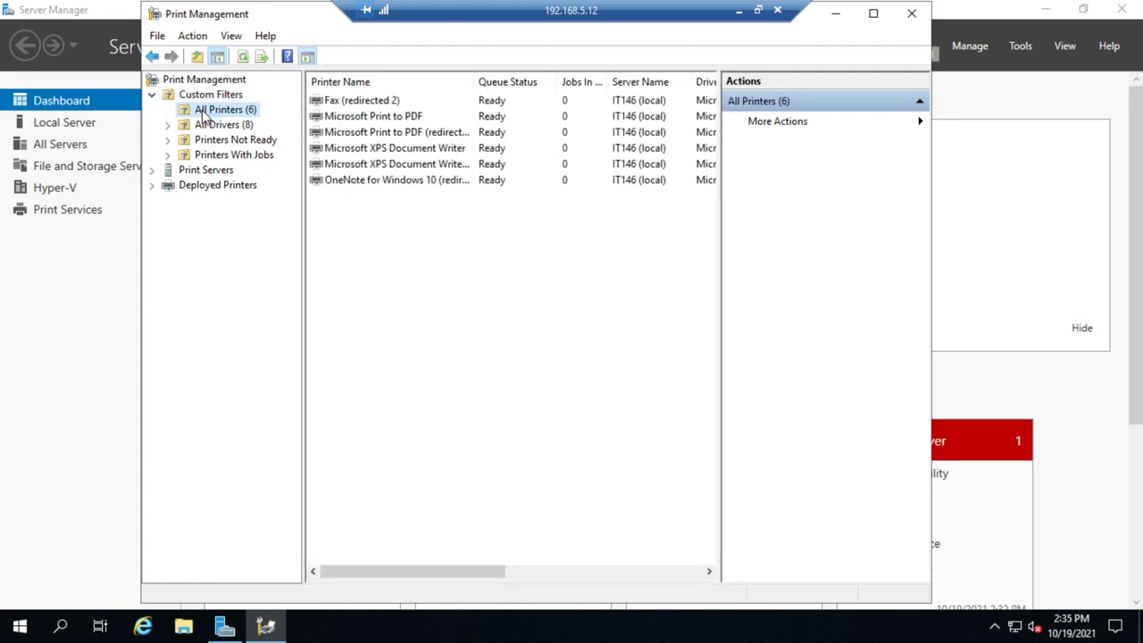
pyautogui.click(234, 127)
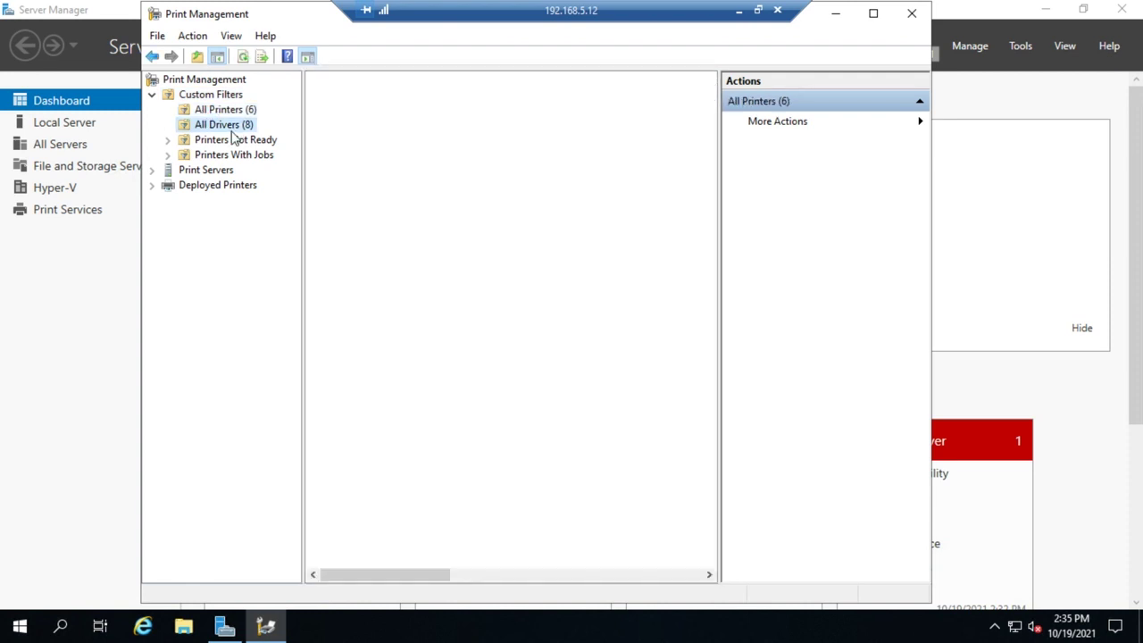
pyautogui.click(234, 140)
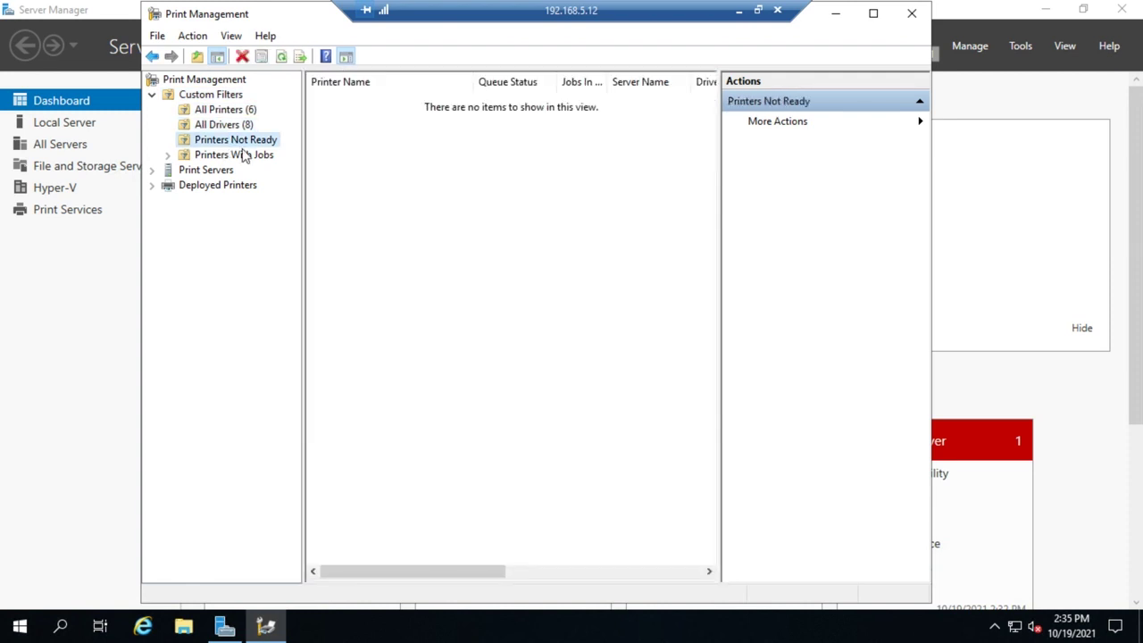
pyautogui.click(258, 159)
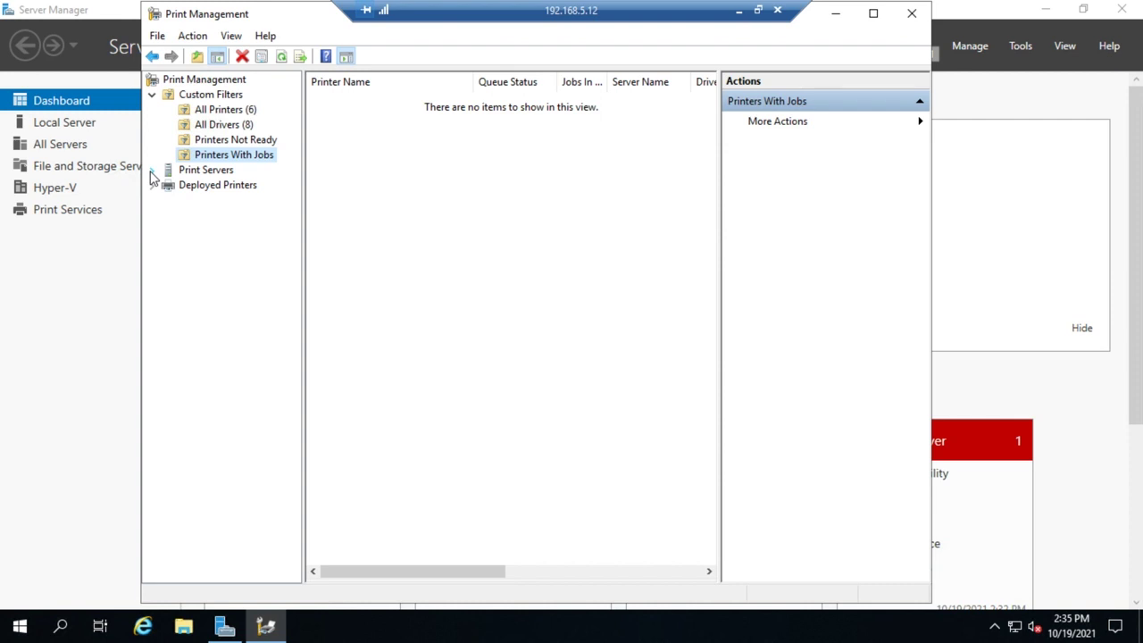
# Expand the Print Servers node and check which commands it offers, leaving the server list unchanged
pyautogui.click(153, 170)
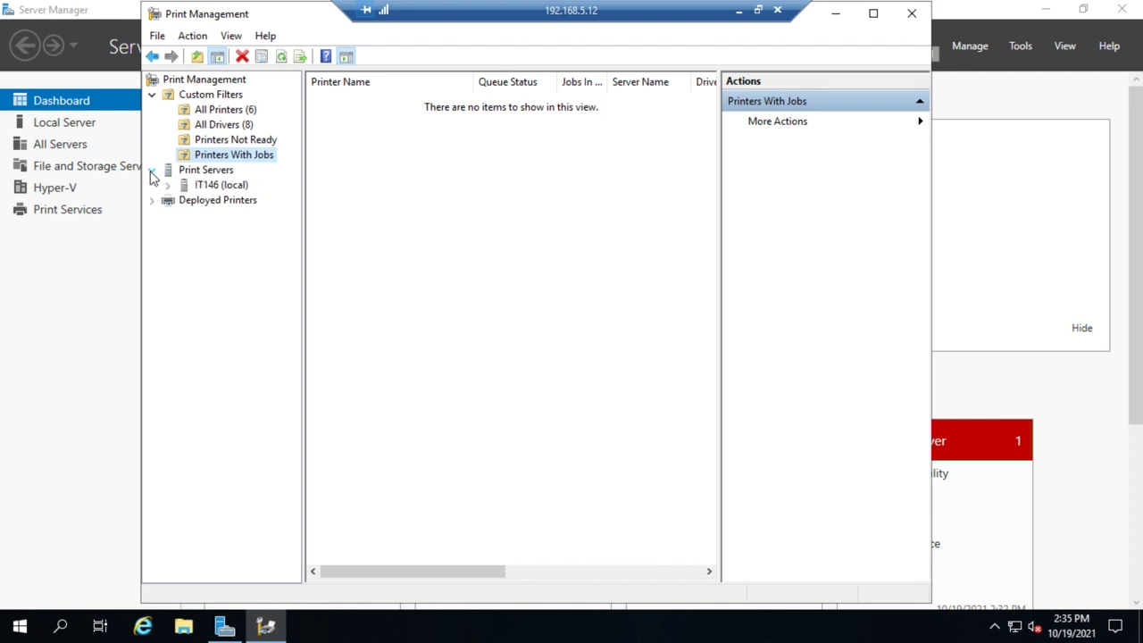
pyautogui.rightClick(216, 175)
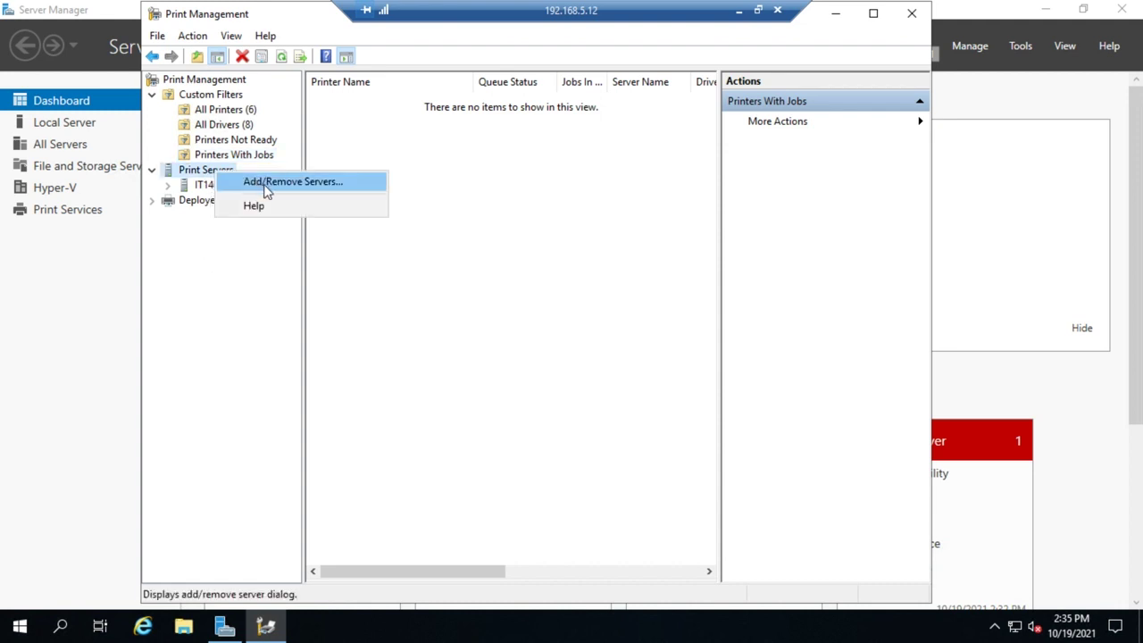
pyautogui.click(264, 262)
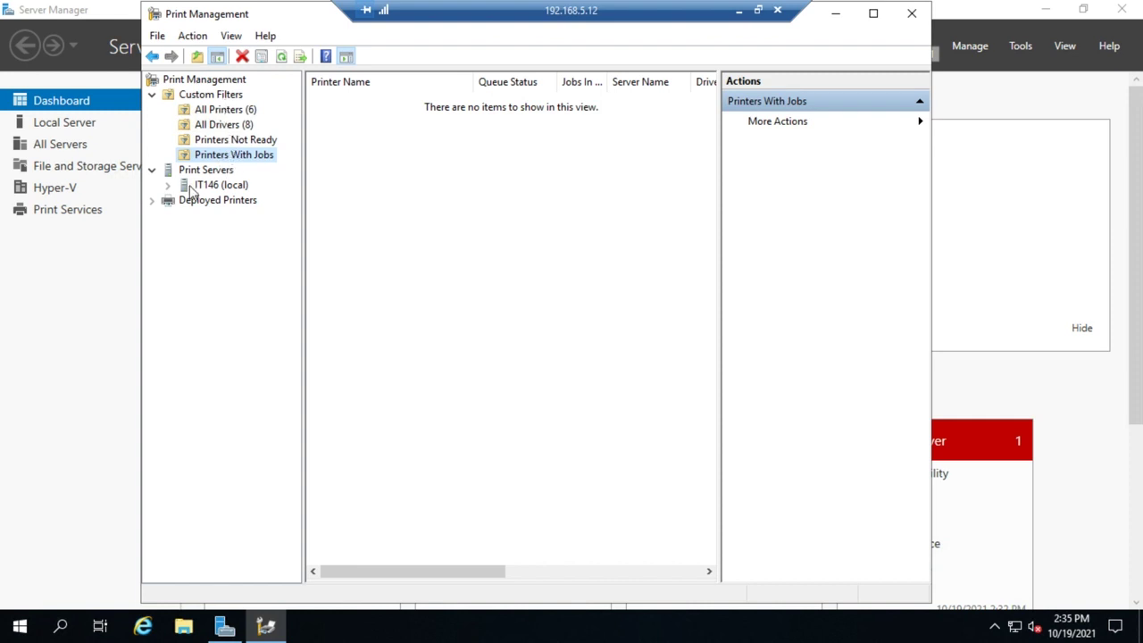
pyautogui.click(250, 142)
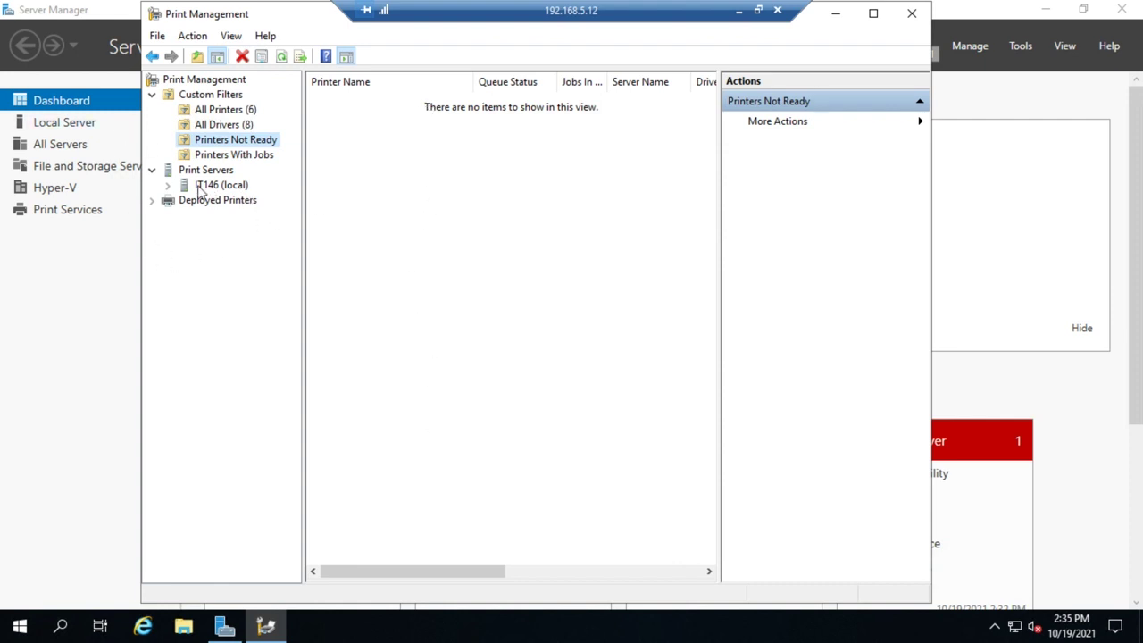
# Expand the IT146 (local) print server and review its drivers and the available driver management commands
pyautogui.click(167, 185)
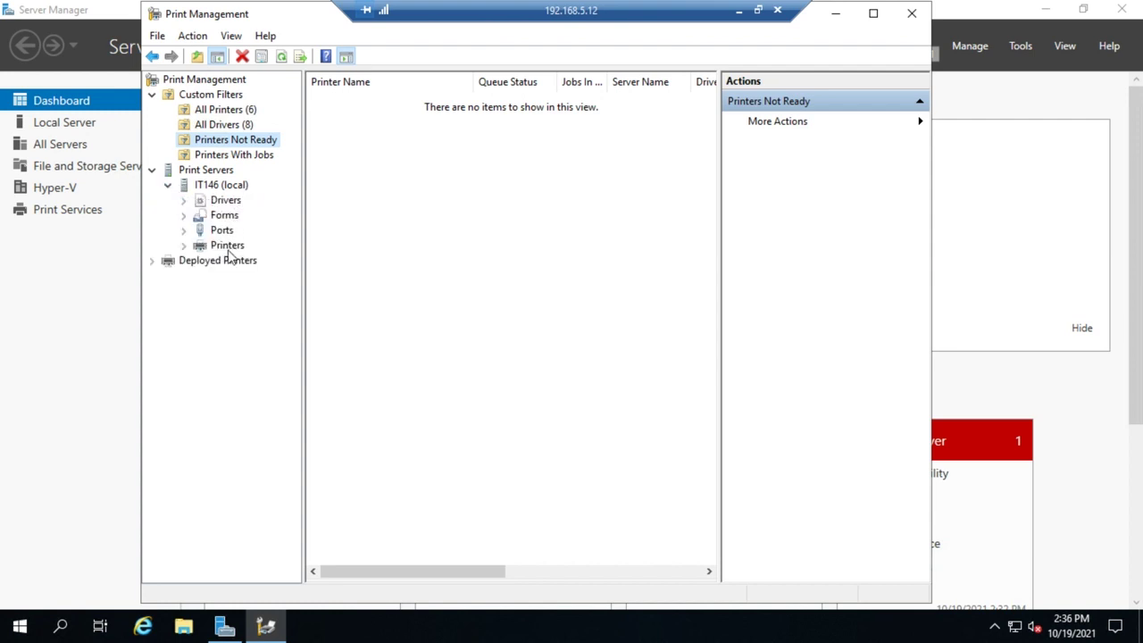
pyautogui.click(219, 202)
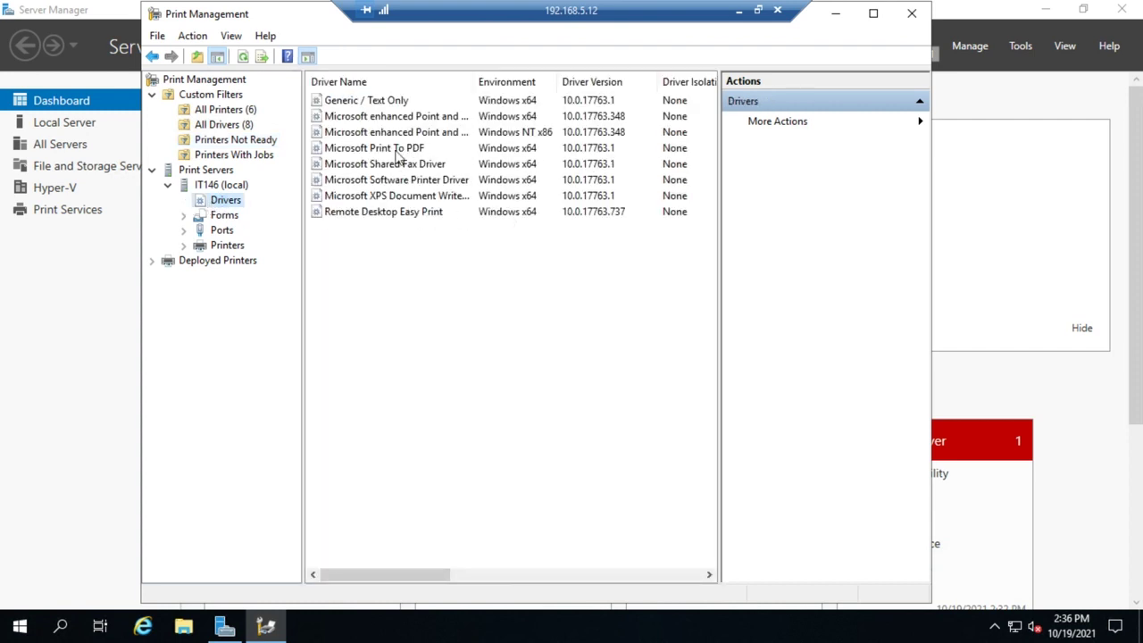
pyautogui.rightClick(226, 205)
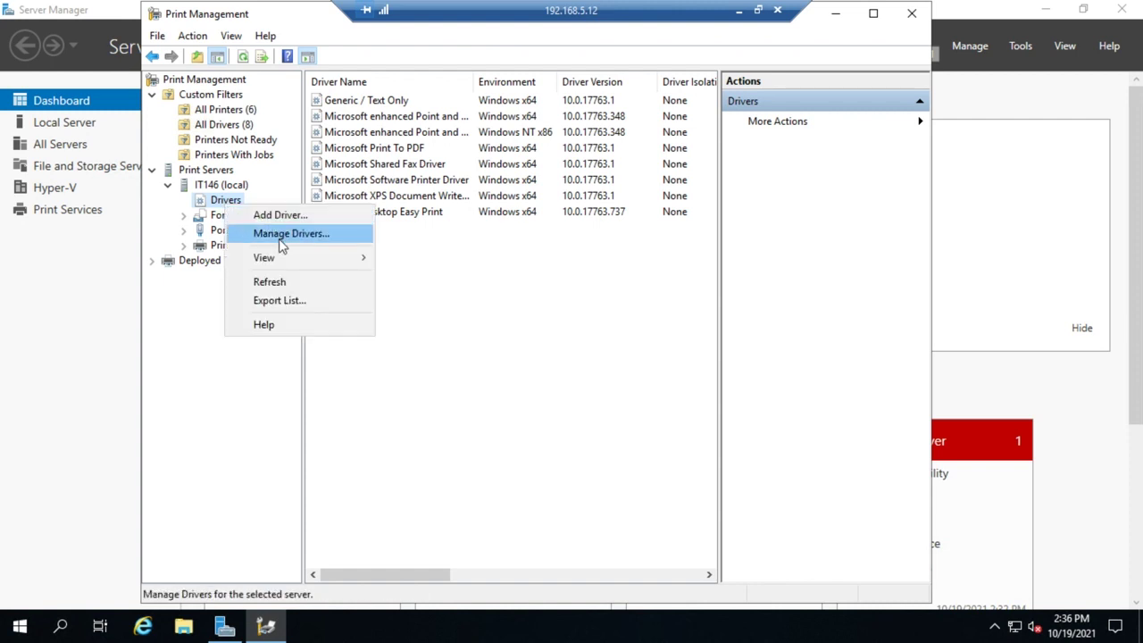
pyautogui.click(226, 408)
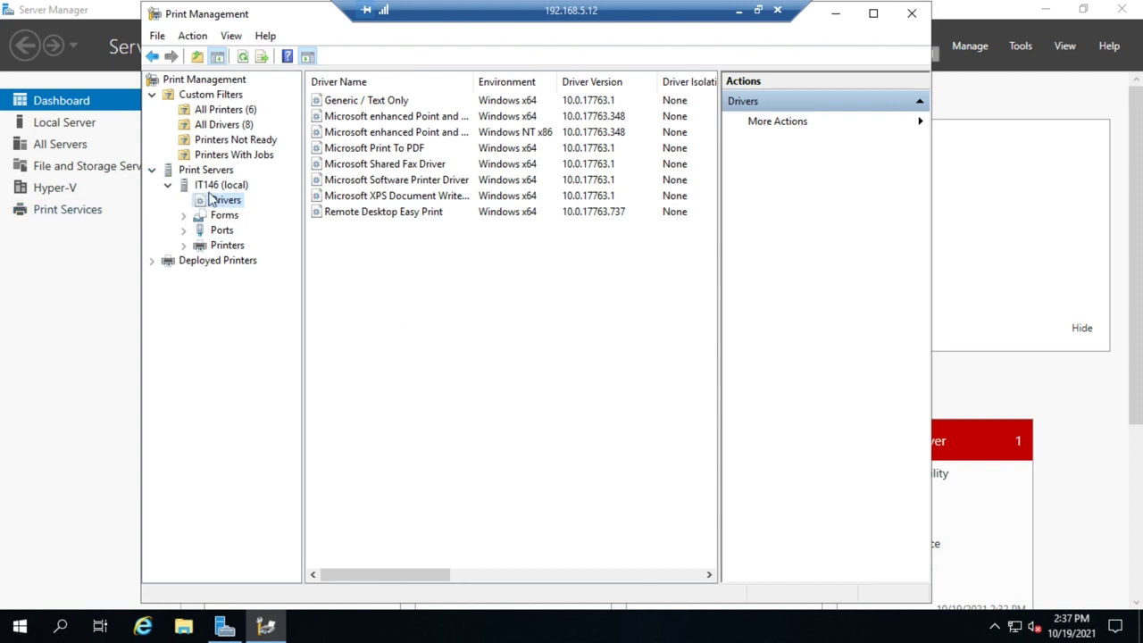
# Review the IT146 server's forms, ports and printers, as well as the deployed printers
pyautogui.click(229, 218)
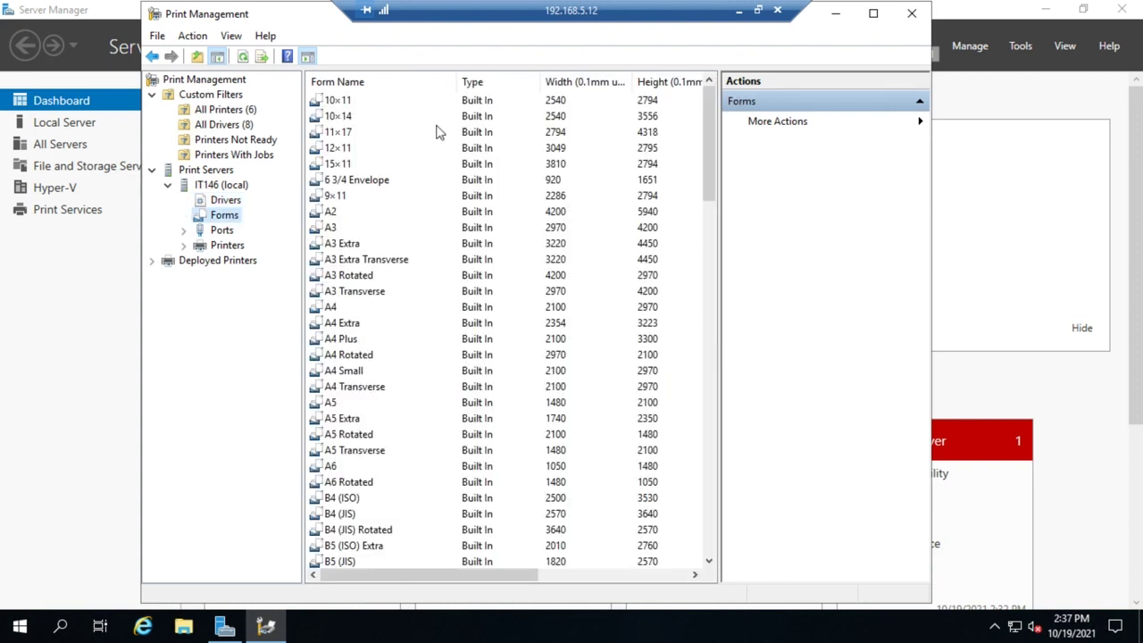
pyautogui.click(221, 232)
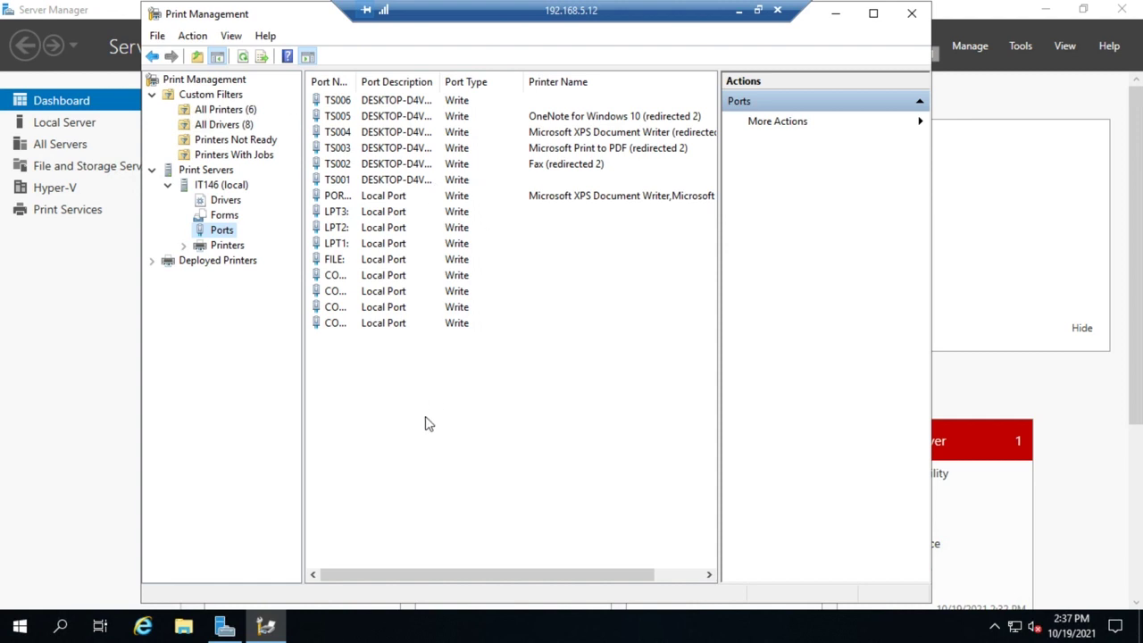
pyautogui.click(221, 246)
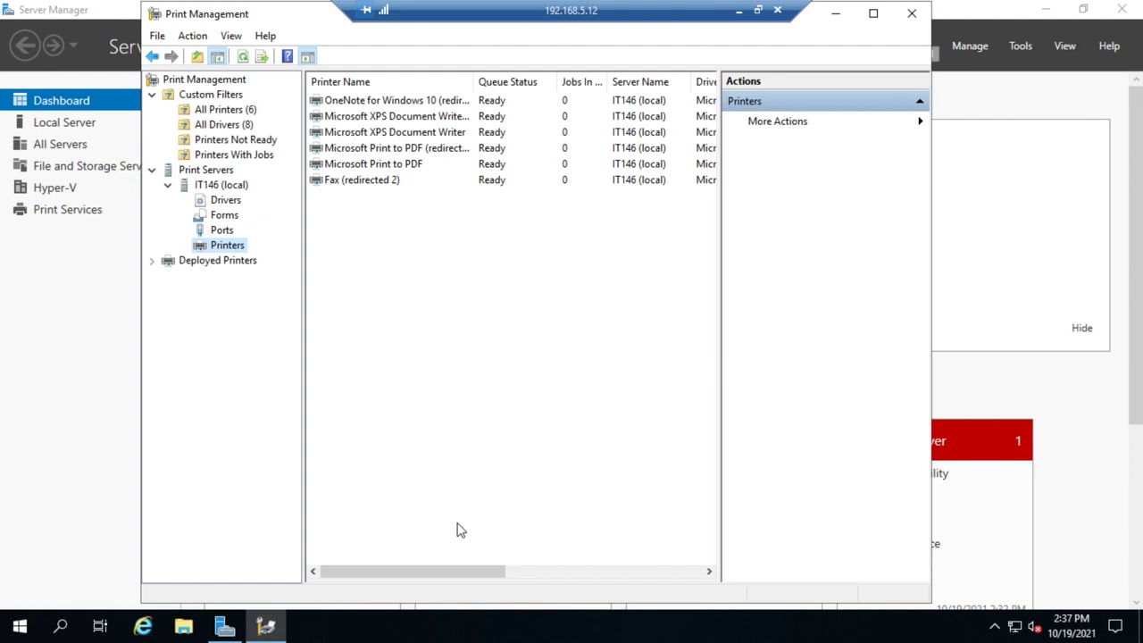
pyautogui.moveTo(395, 577); pyautogui.dragTo(283, 548)
pyautogui.doubleClick(475, 82)
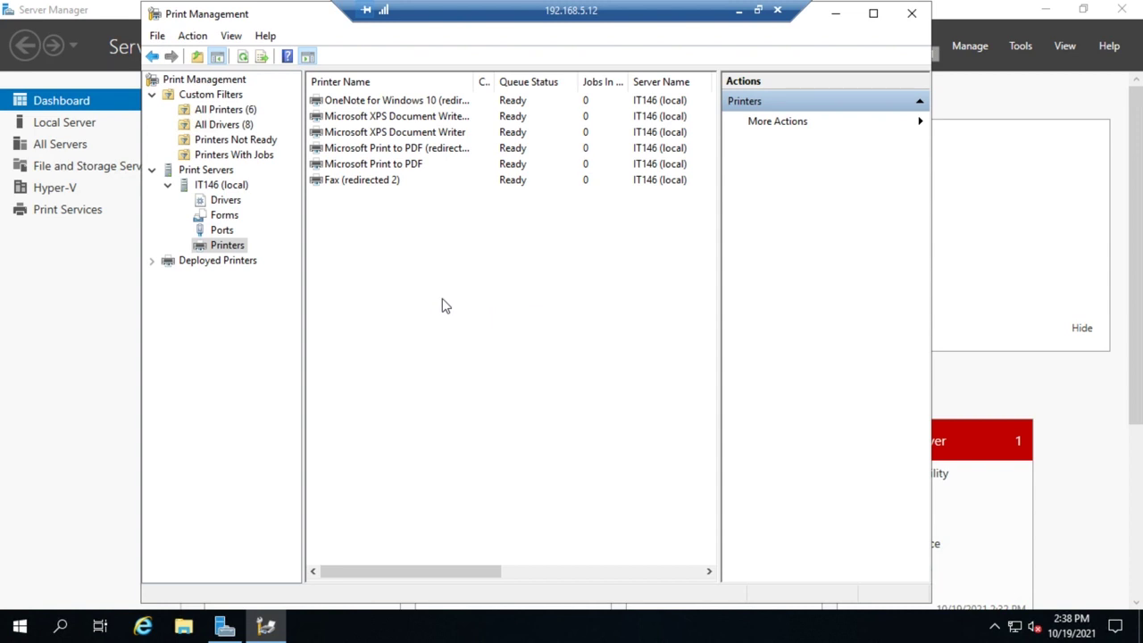
pyautogui.click(186, 262)
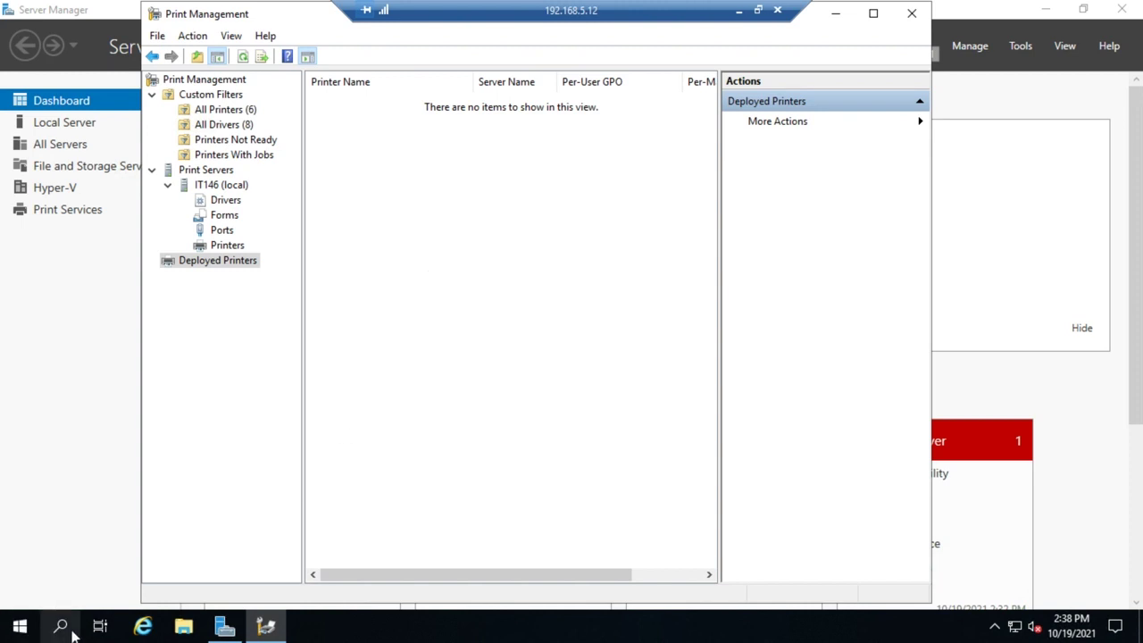
# Browse the network path \\it146 in File Explorer to check for shared printers, and close both File Explorer windows
pyautogui.click(182, 629)
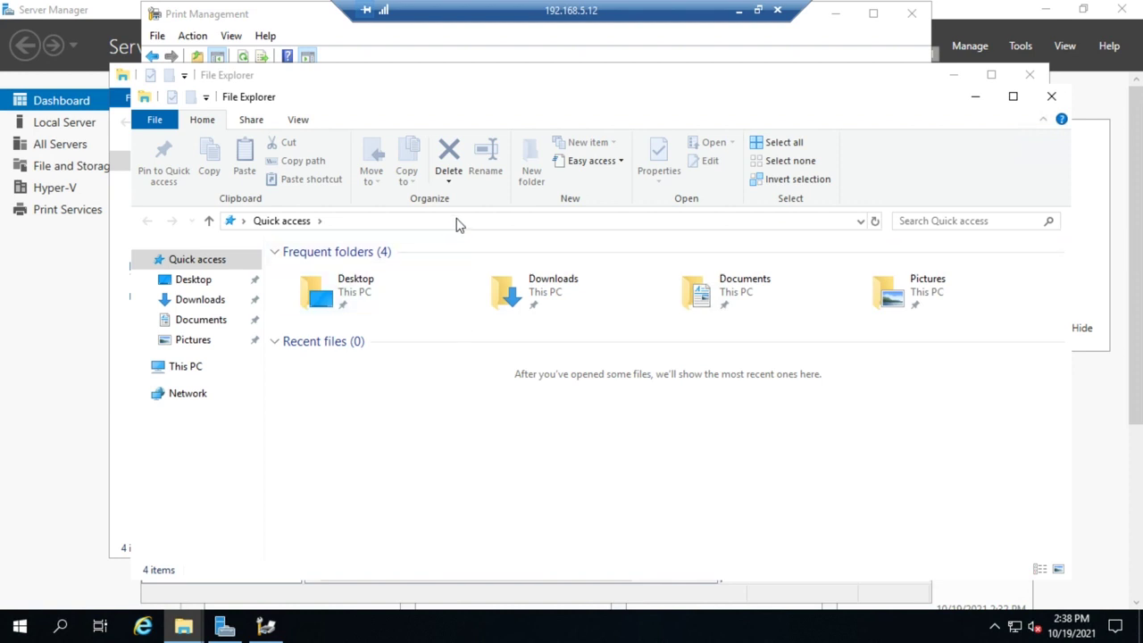
pyautogui.click(421, 220)
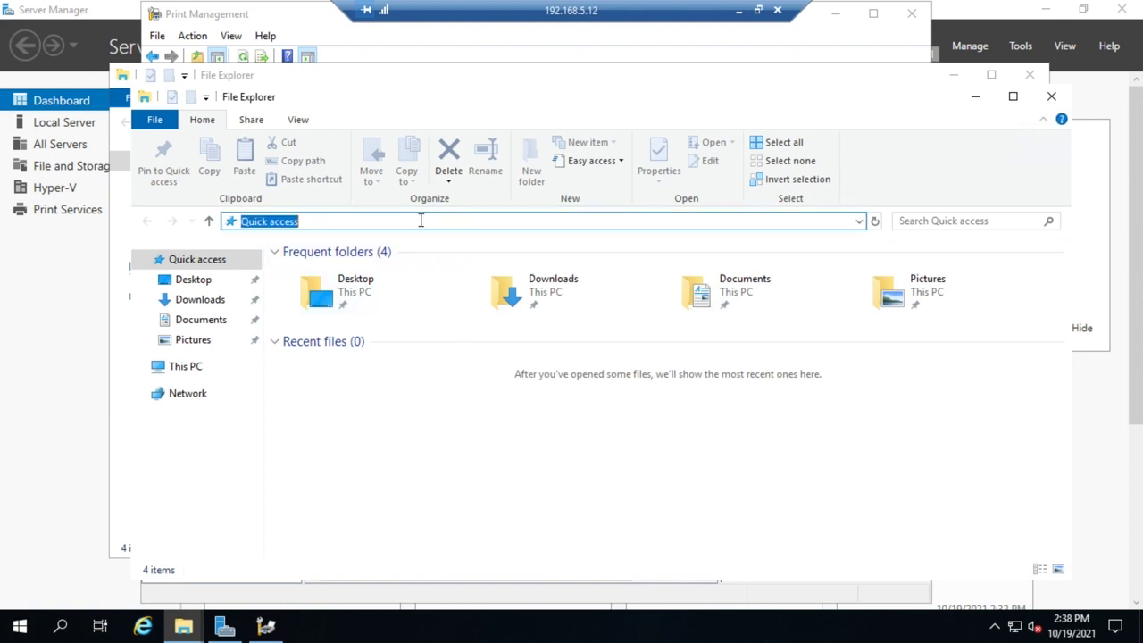
pyautogui.write('\\\\')
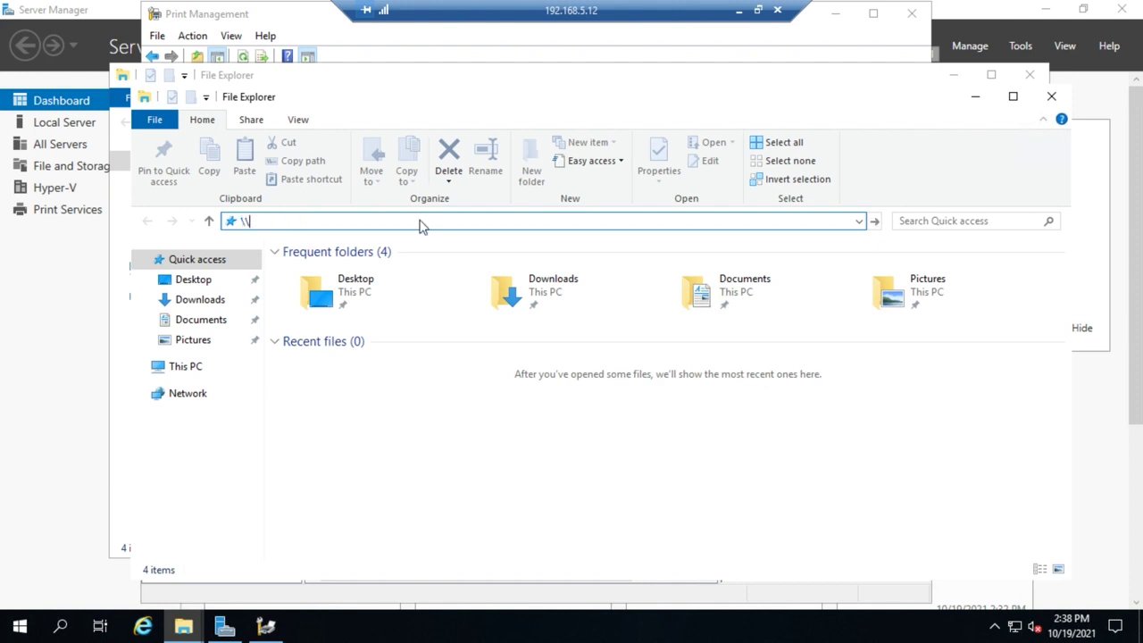
pyautogui.write('it146')
pyautogui.press('Return')
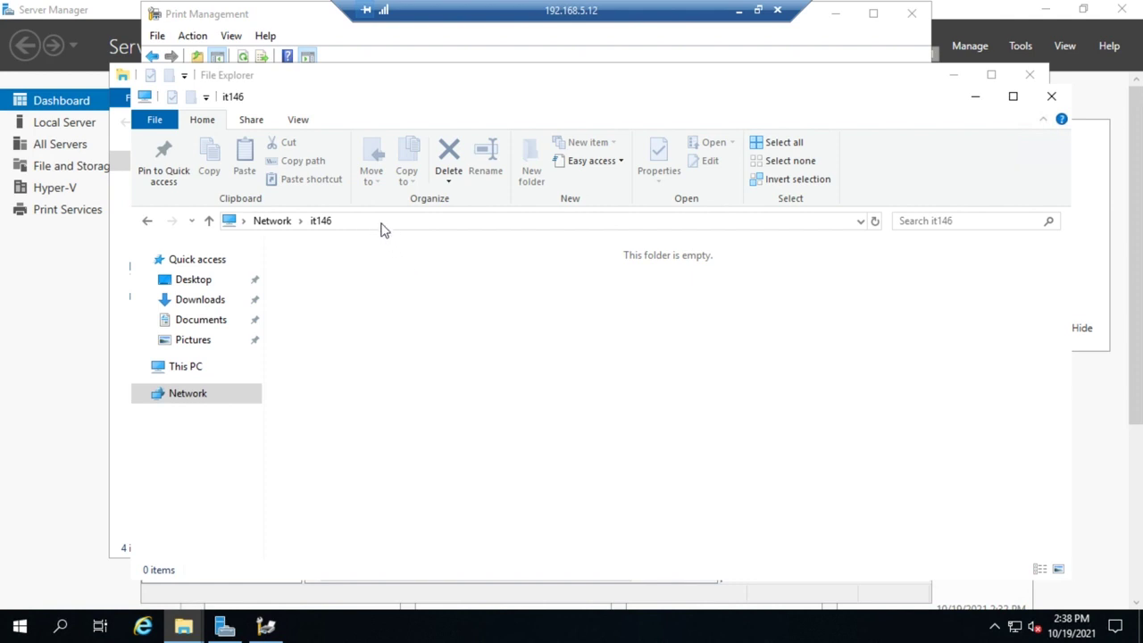
pyautogui.click(382, 222)
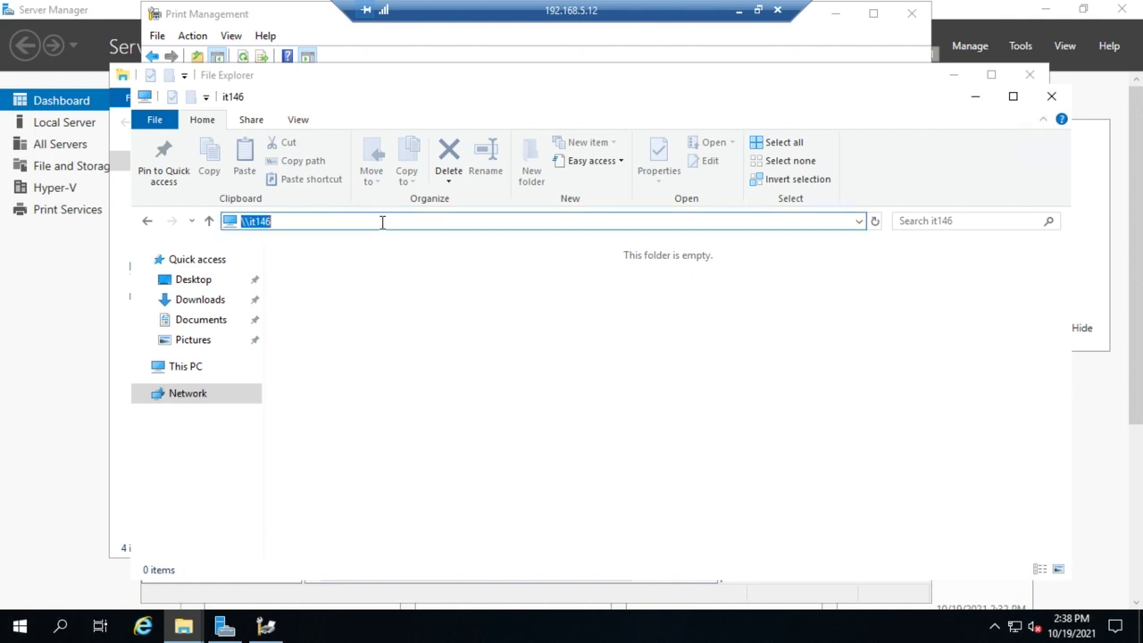
pyautogui.click(382, 222)
pyautogui.write('\\')
pyautogui.click(1052, 96)
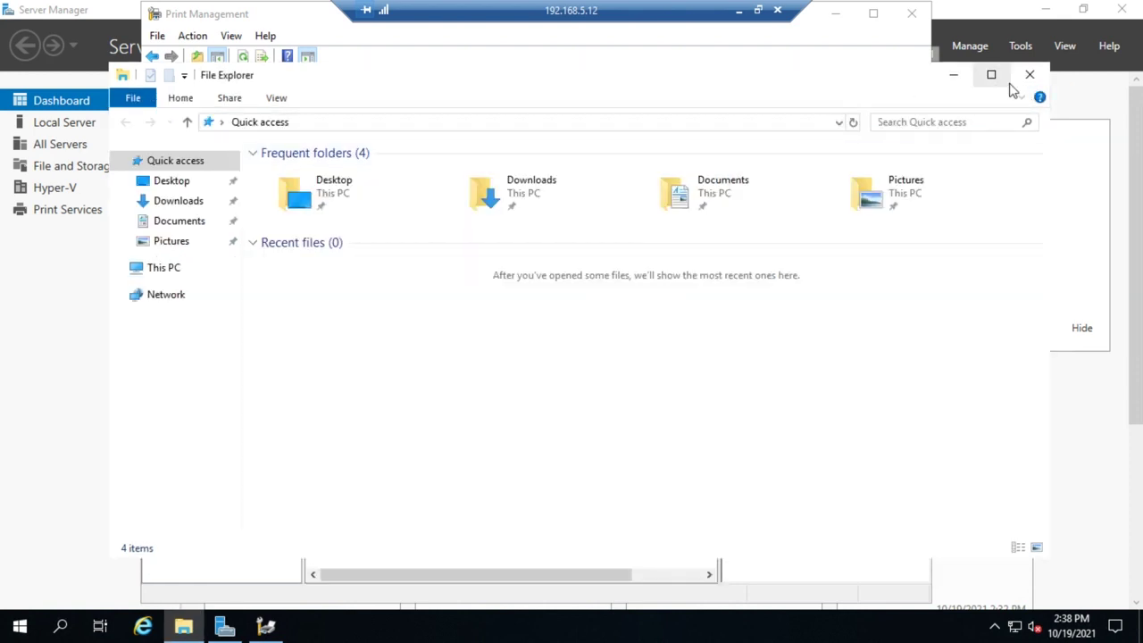
pyautogui.click(1032, 77)
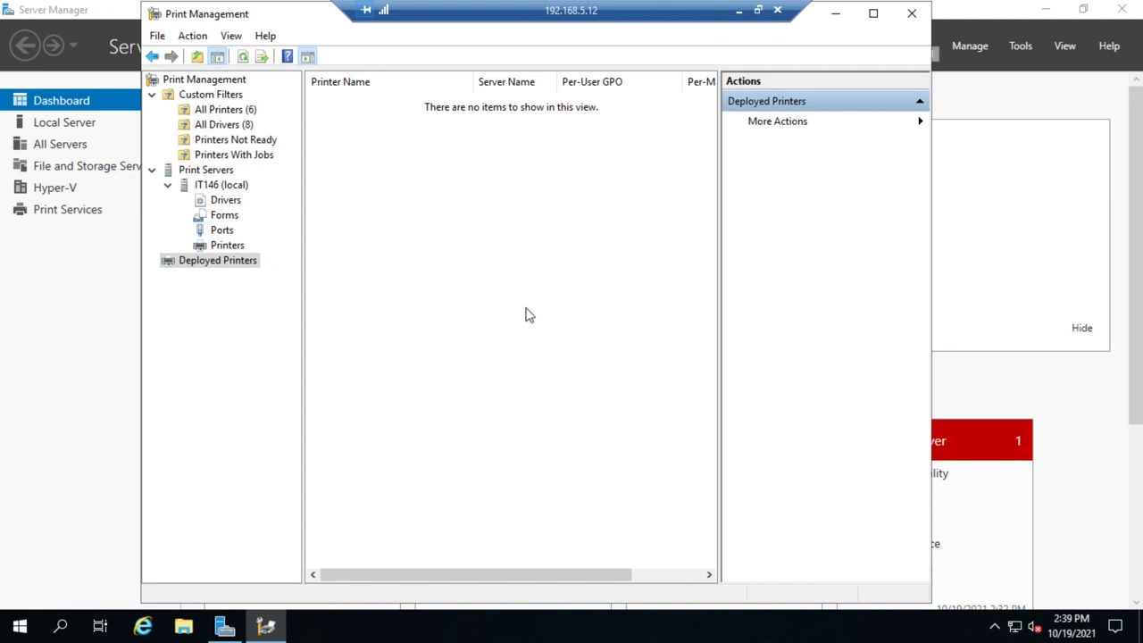
# Start adding a printer to the IT146 server, using the existing port LPT1: (Printer Port) and a new driver
pyautogui.rightClick(218, 185)
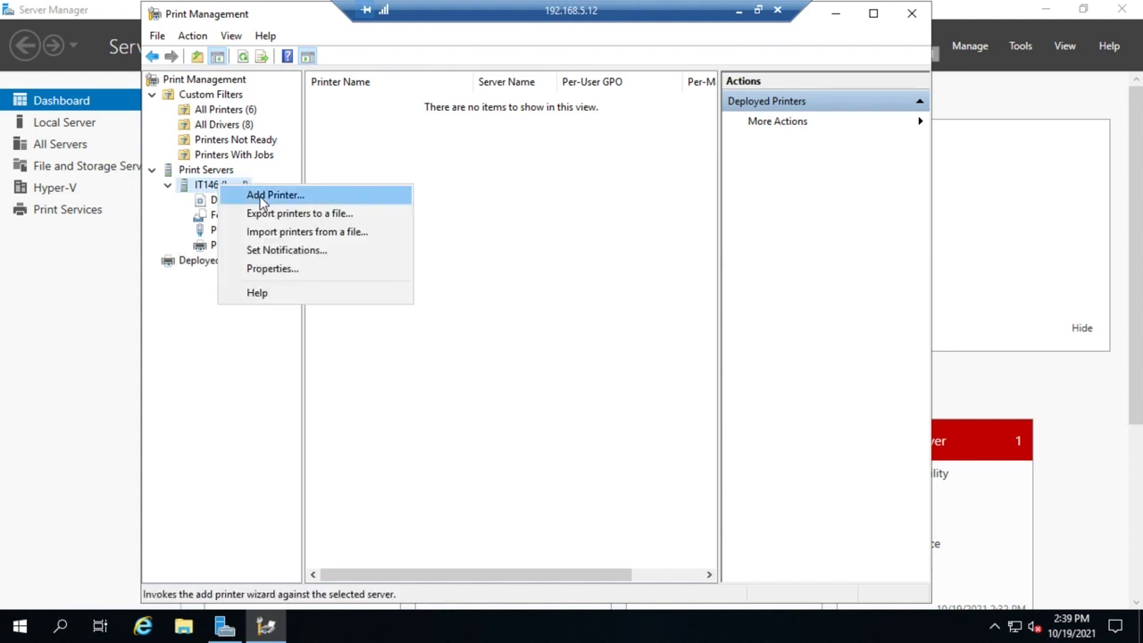
pyautogui.click(263, 204)
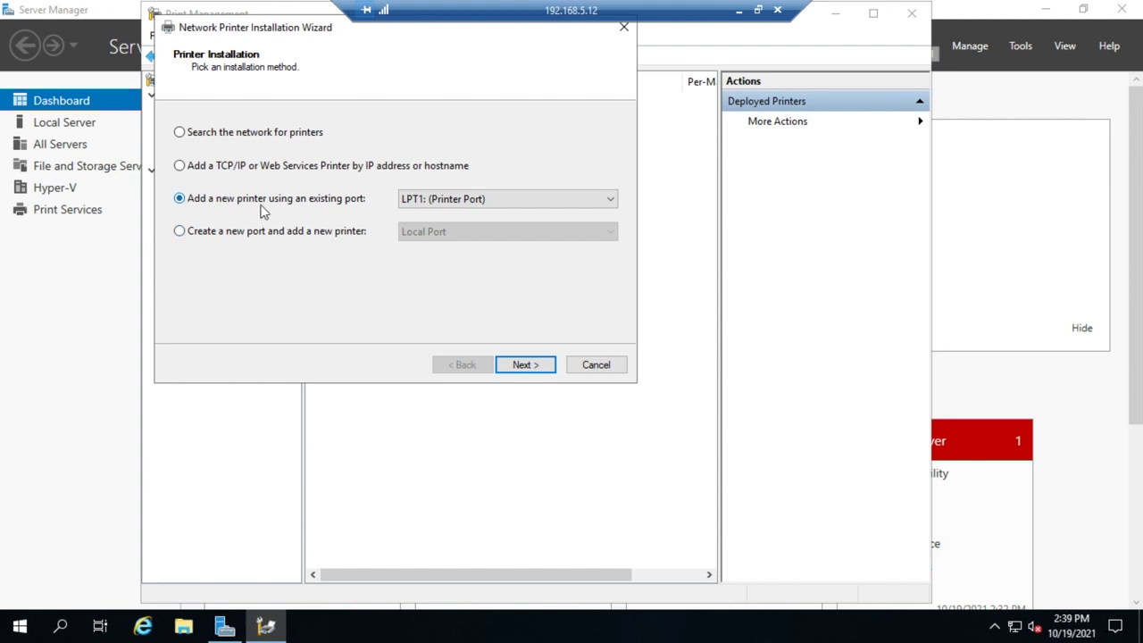
pyautogui.click(527, 365)
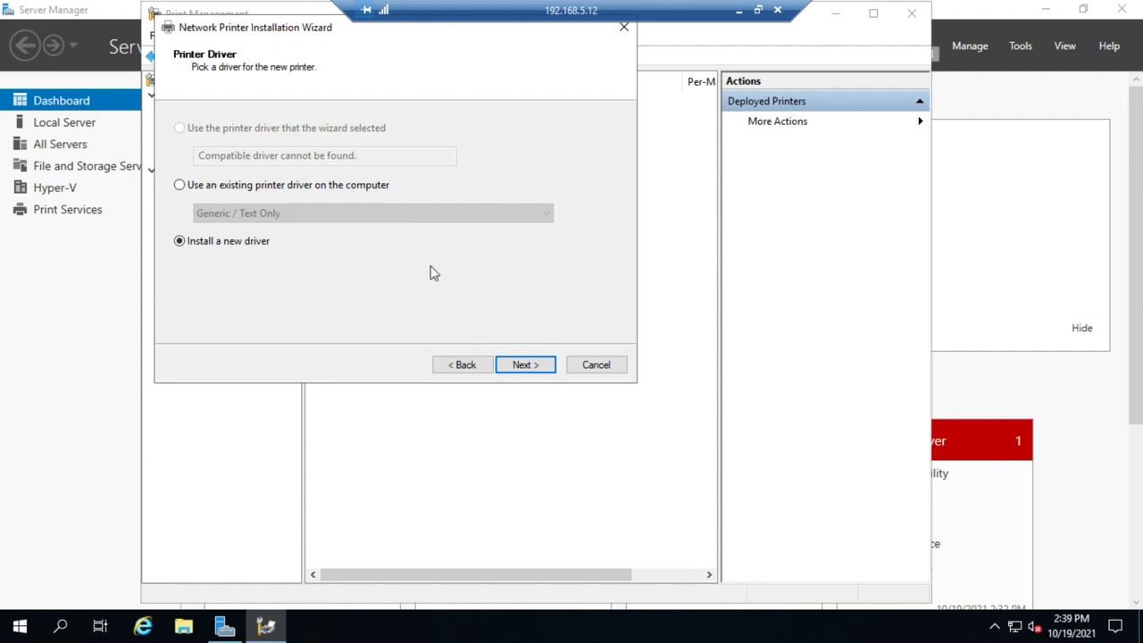
pyautogui.click(522, 366)
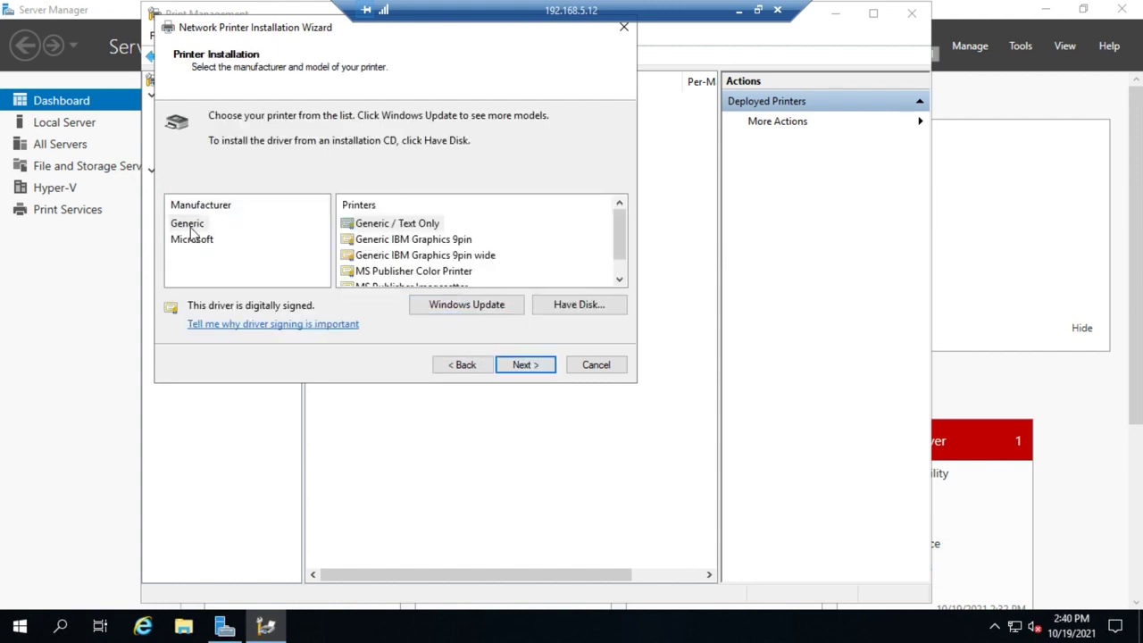
# Choose the manufacturer Generic and the Generic / Text Only model, and complete the printer installation with the suggested name and share name
pyautogui.click(191, 225)
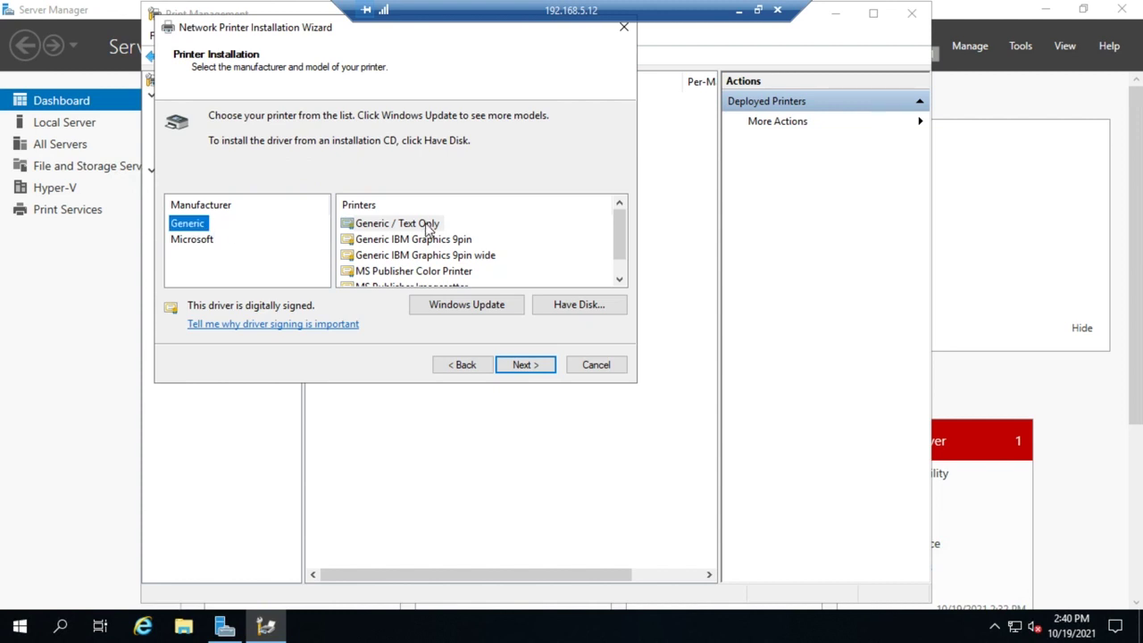
pyautogui.click(426, 224)
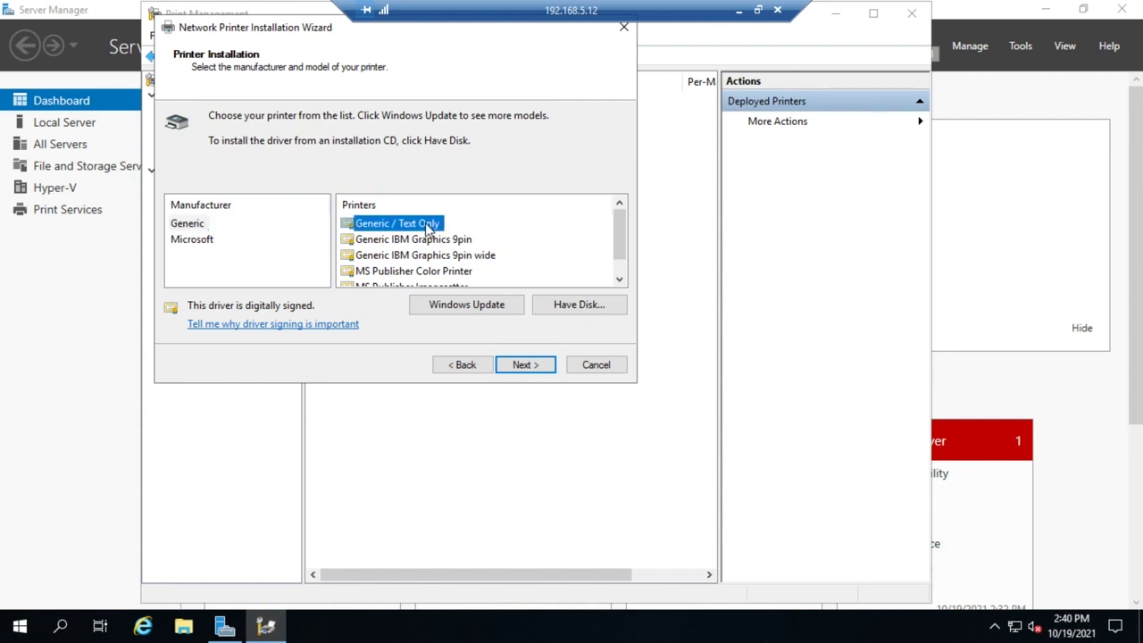
pyautogui.click(544, 369)
pyautogui.click(543, 369)
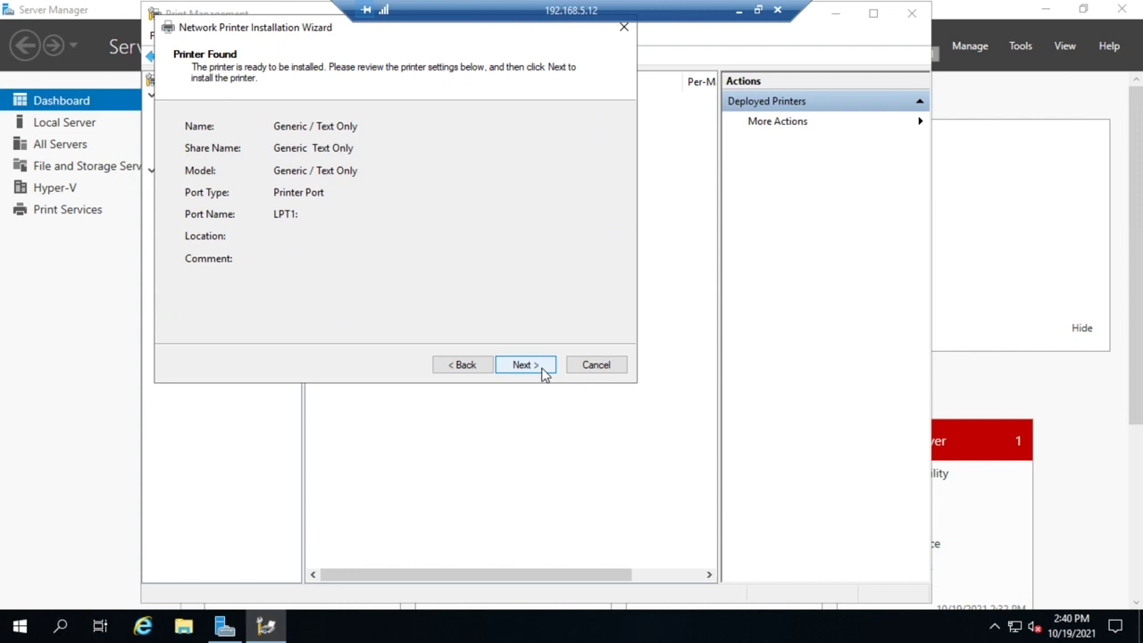
pyautogui.click(543, 370)
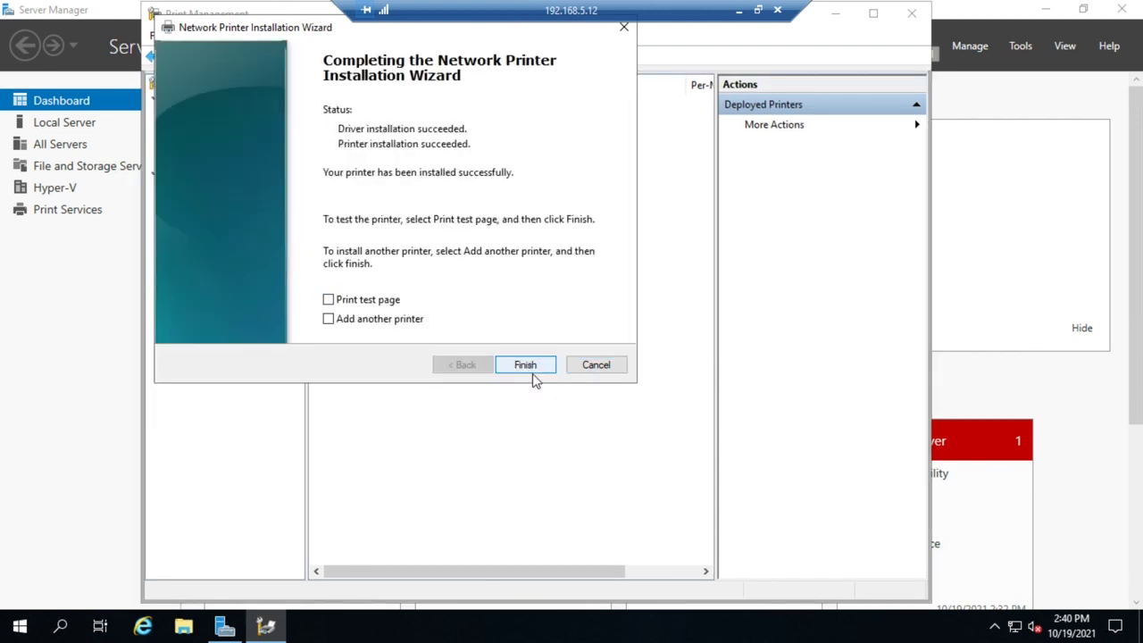
pyautogui.click(527, 366)
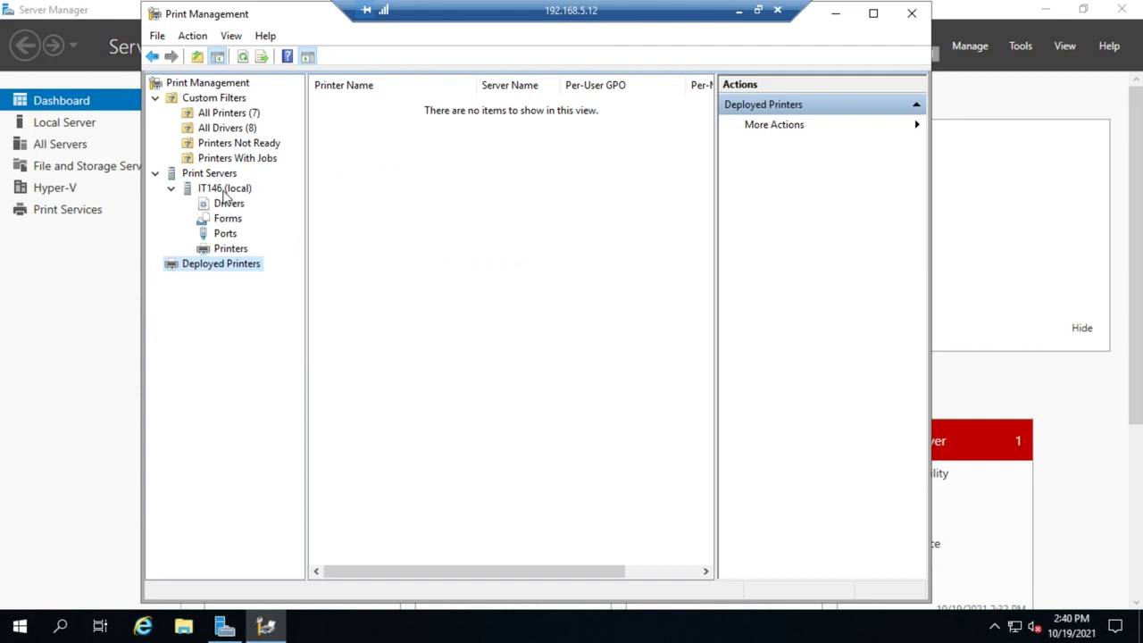
# Review the general, sharing, port and advanced properties of the Generic / Text Only printer on the IT146 server, and close the properties
pyautogui.click(223, 251)
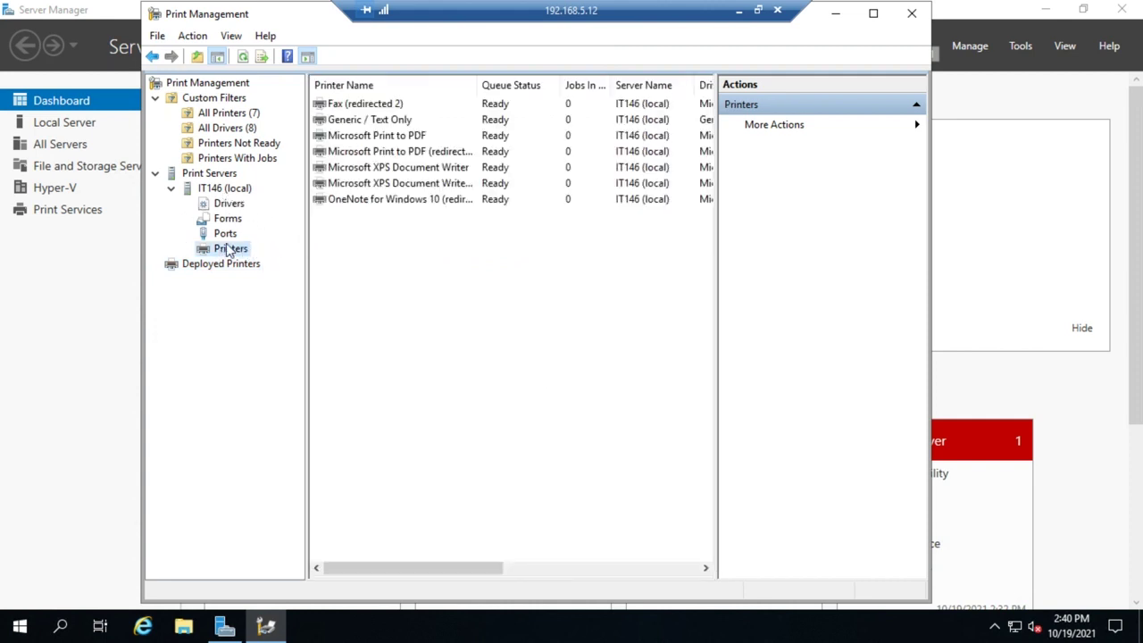
pyautogui.rightClick(403, 125)
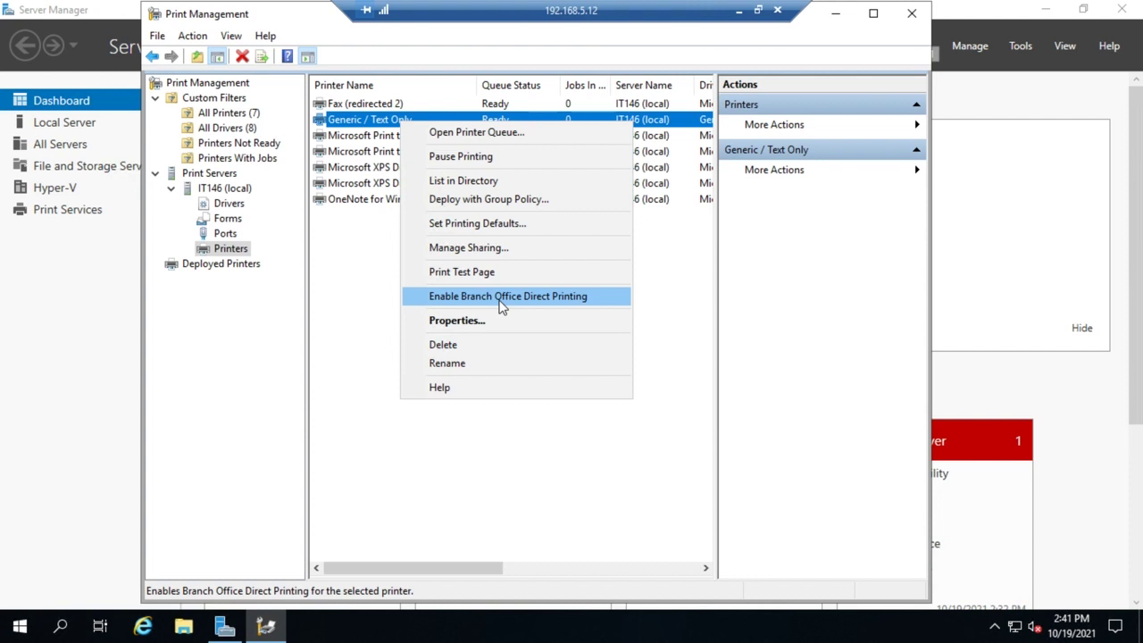
pyautogui.click(449, 324)
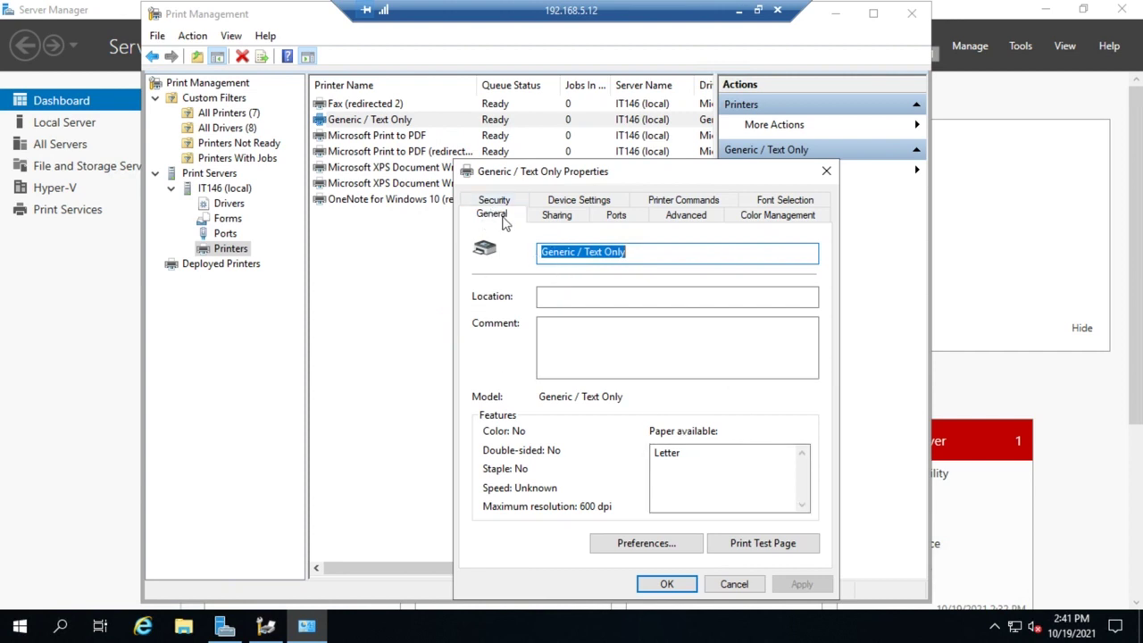
pyautogui.click(555, 219)
pyautogui.click(601, 220)
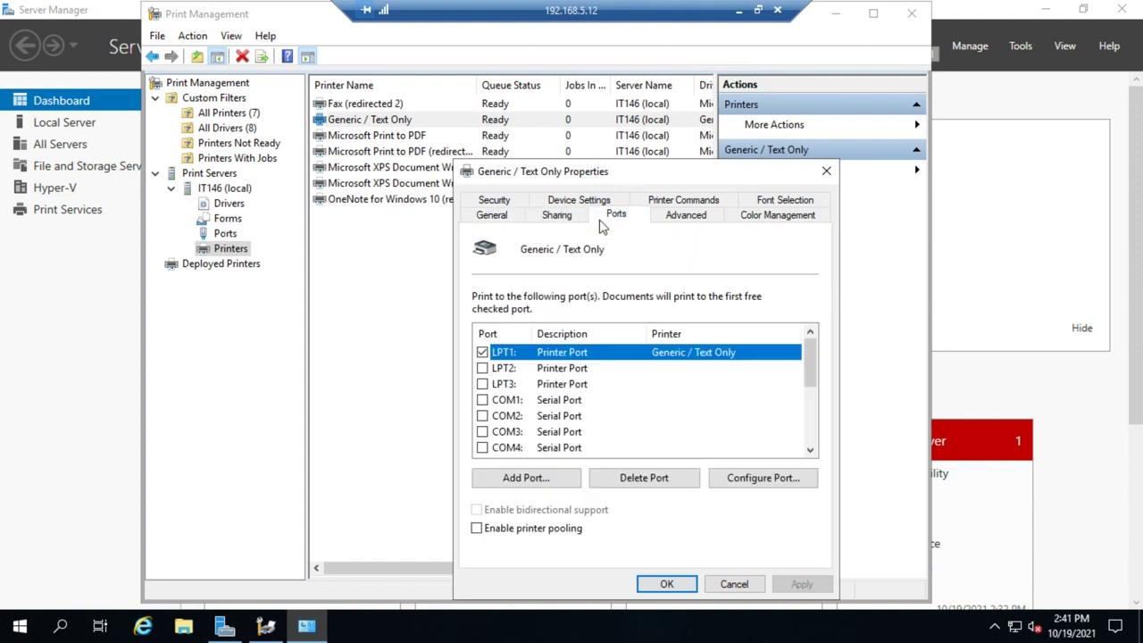
pyautogui.click(691, 219)
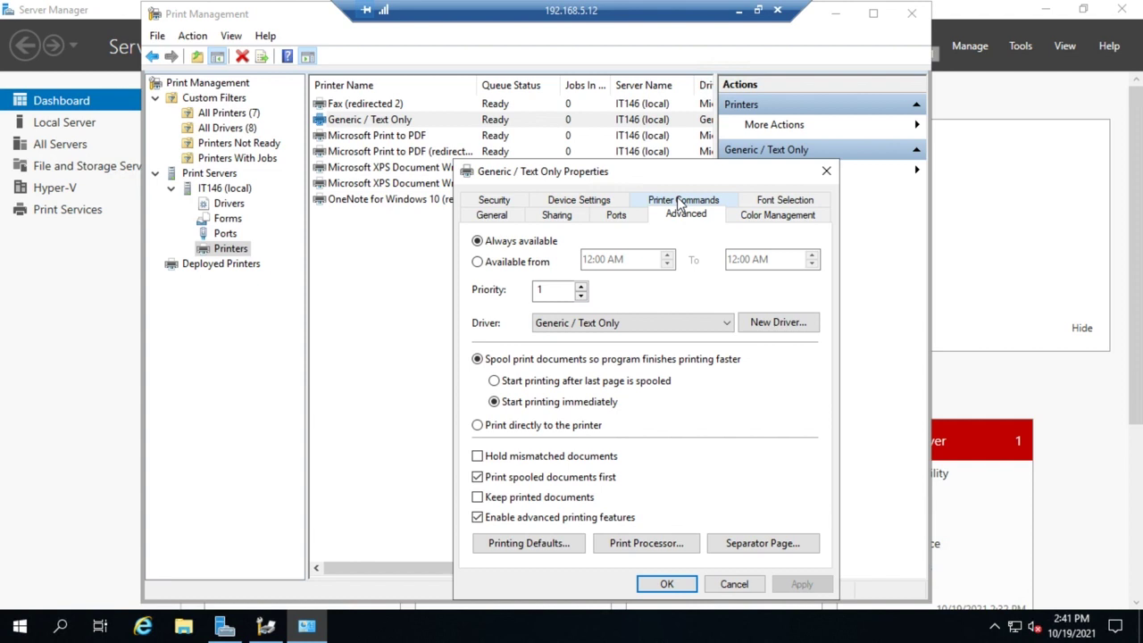
pyautogui.click(825, 171)
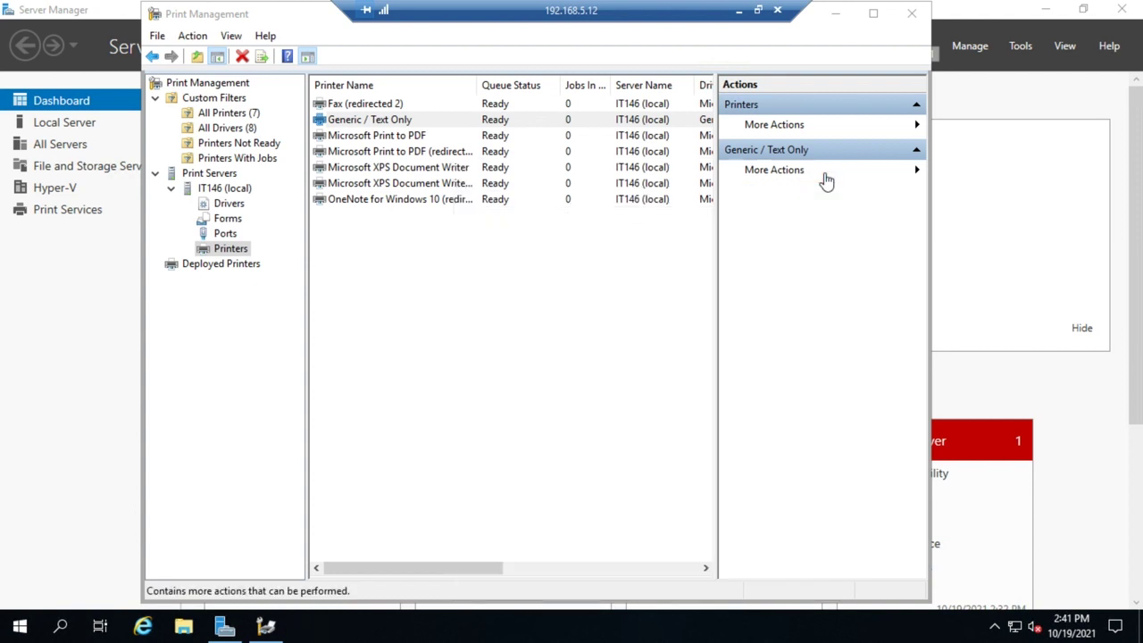
# Check the Generic / Text Only printer's sharing settings, leaving it shared with print jobs rendered on client computers, and close Print Management
pyautogui.rightClick(365, 128)
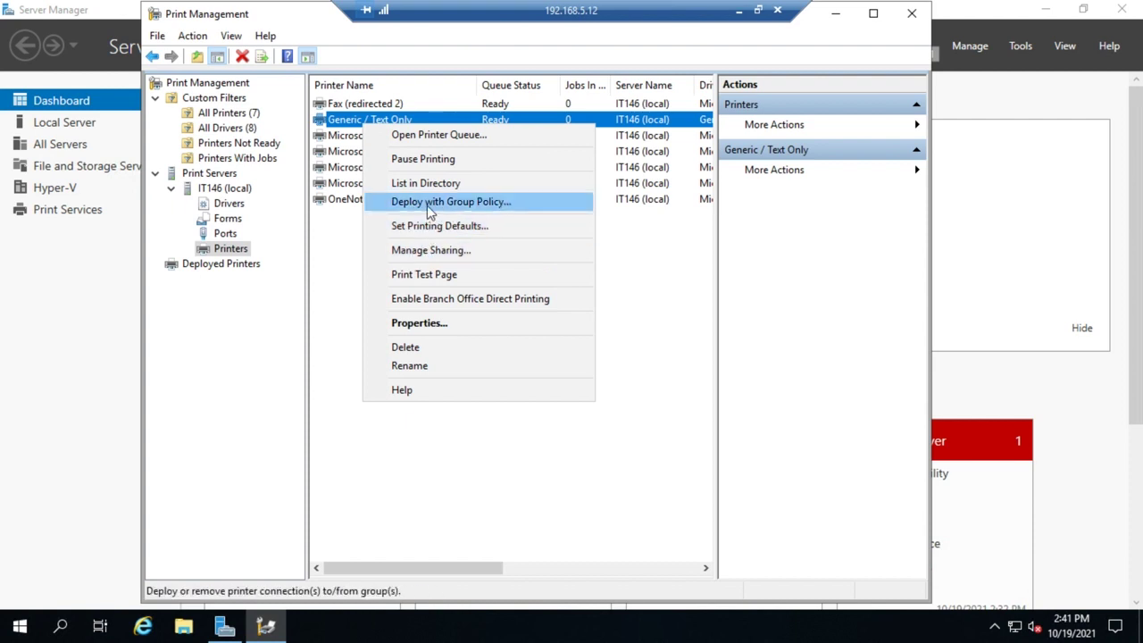
pyautogui.click(431, 251)
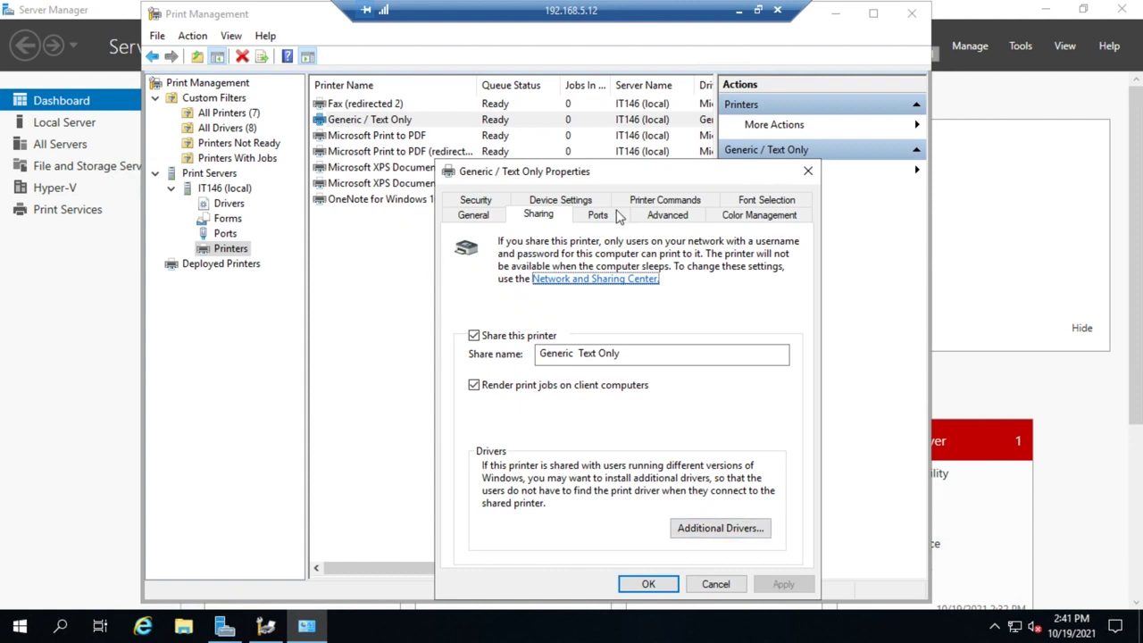
pyautogui.click(474, 335)
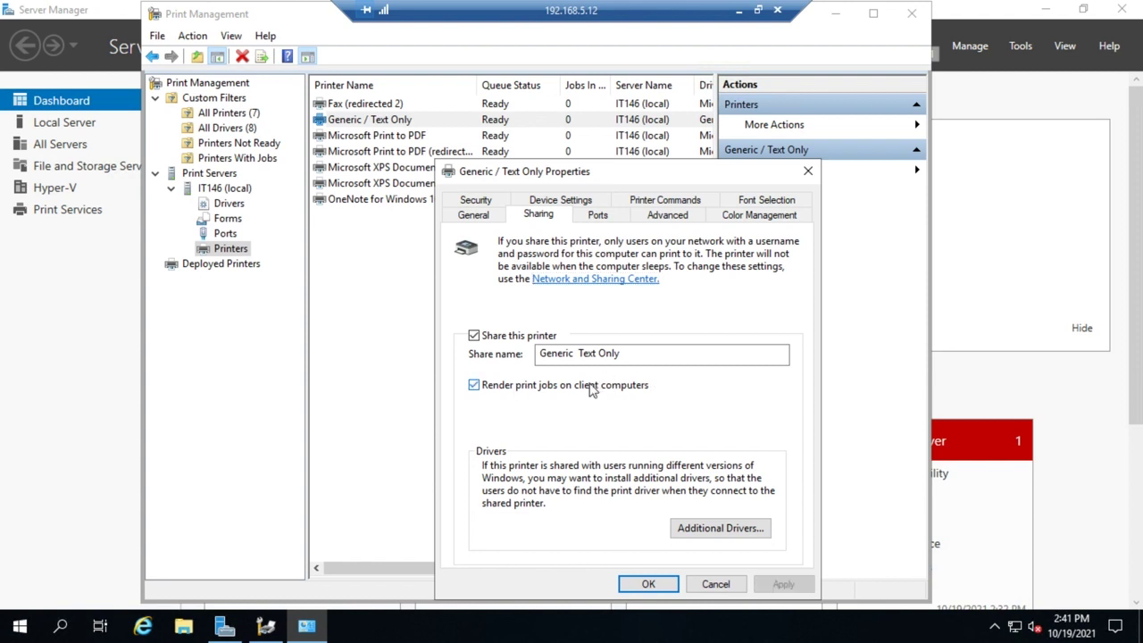
pyautogui.click(652, 584)
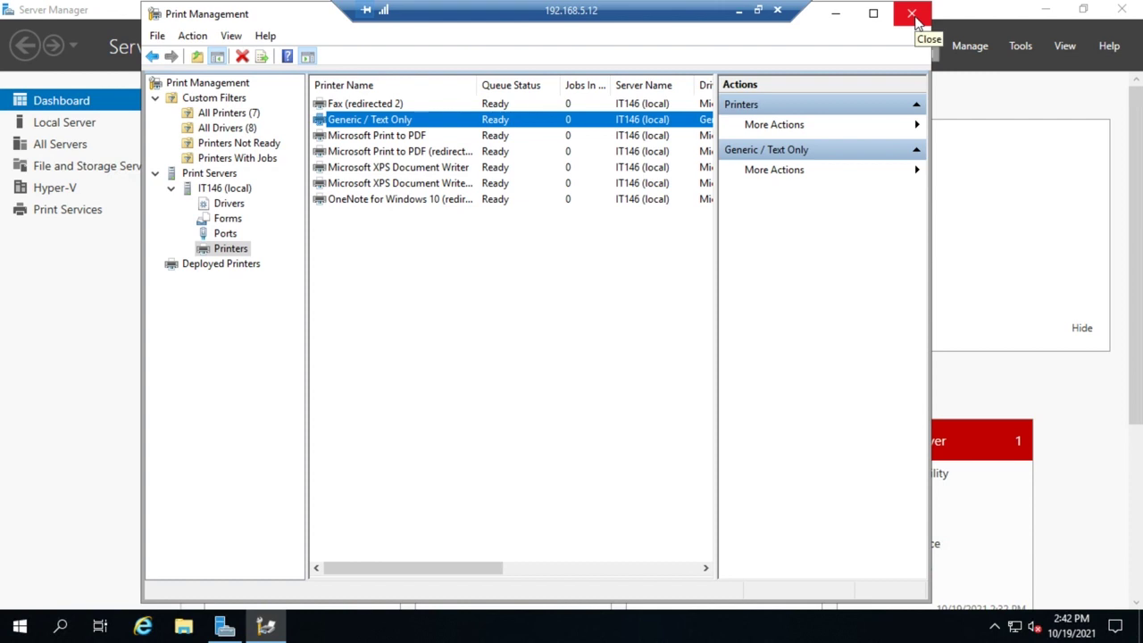
pyautogui.click(912, 14)
# Browse the network path \\it146 in File Explorer, check the options offered for the shared Generic Text Only printer, and close the window
pyautogui.click(183, 628)
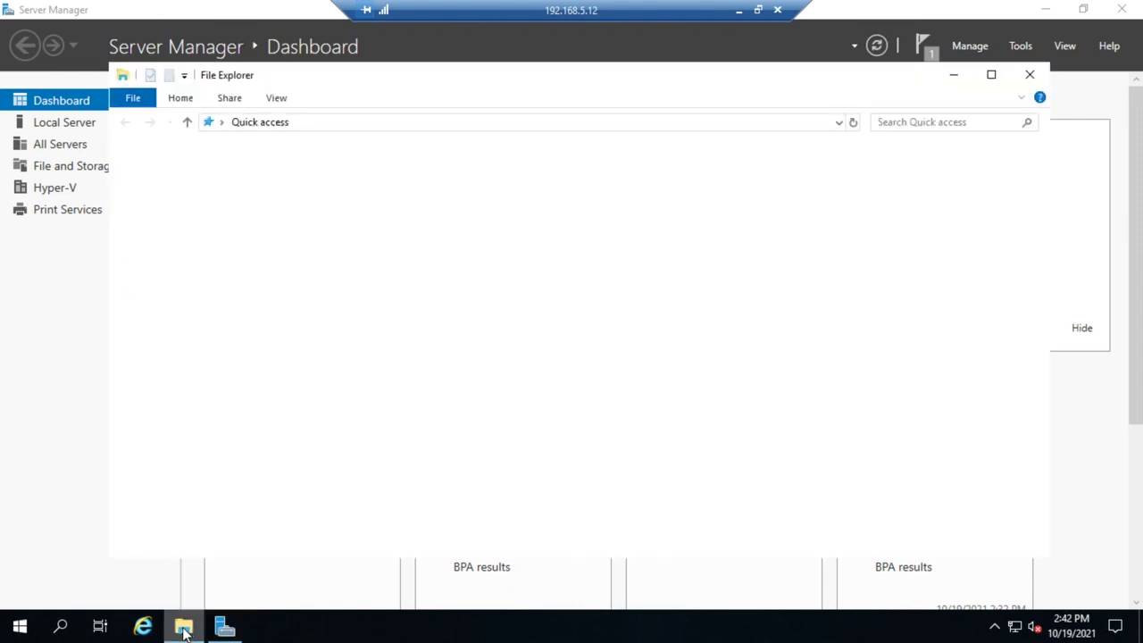
pyautogui.click(471, 121)
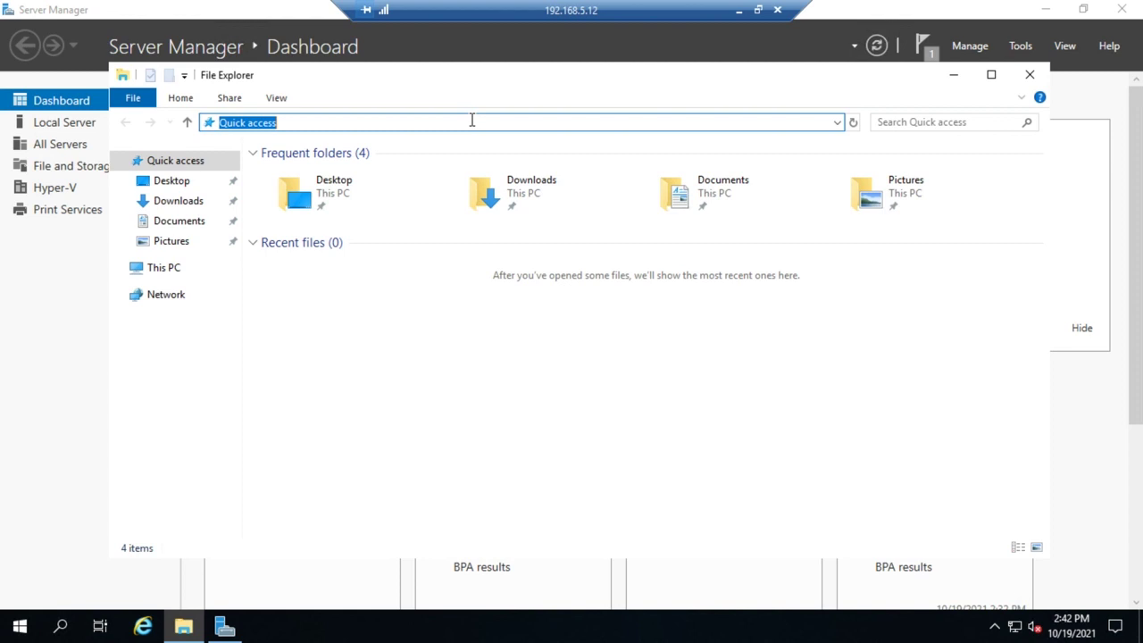
pyautogui.write('\\\\')
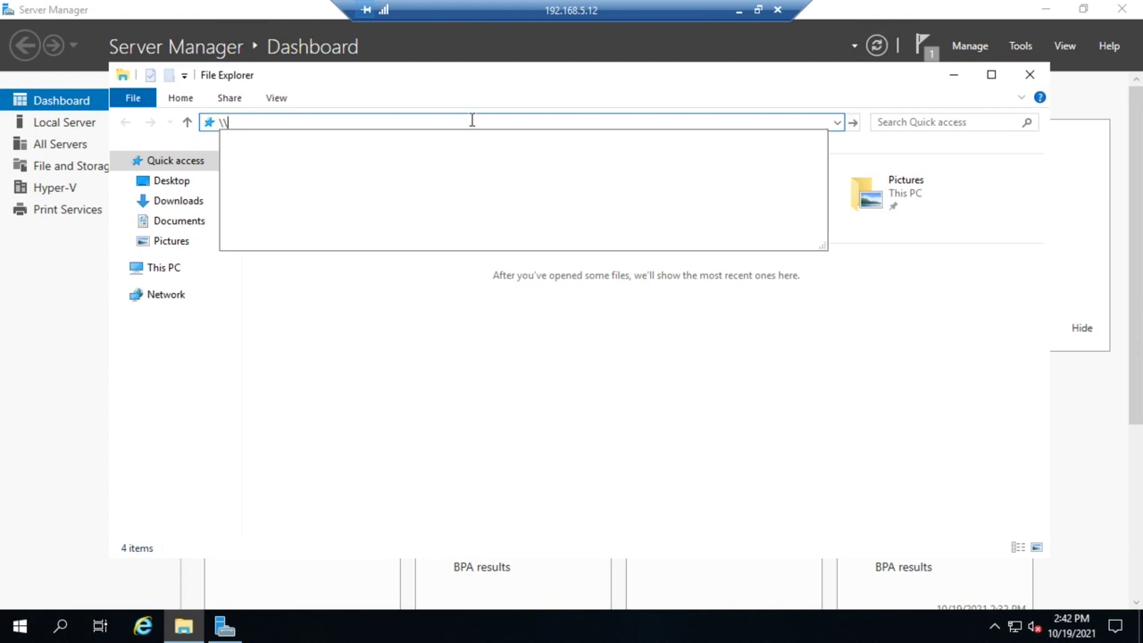
pyautogui.write('i')
pyautogui.write('t146')
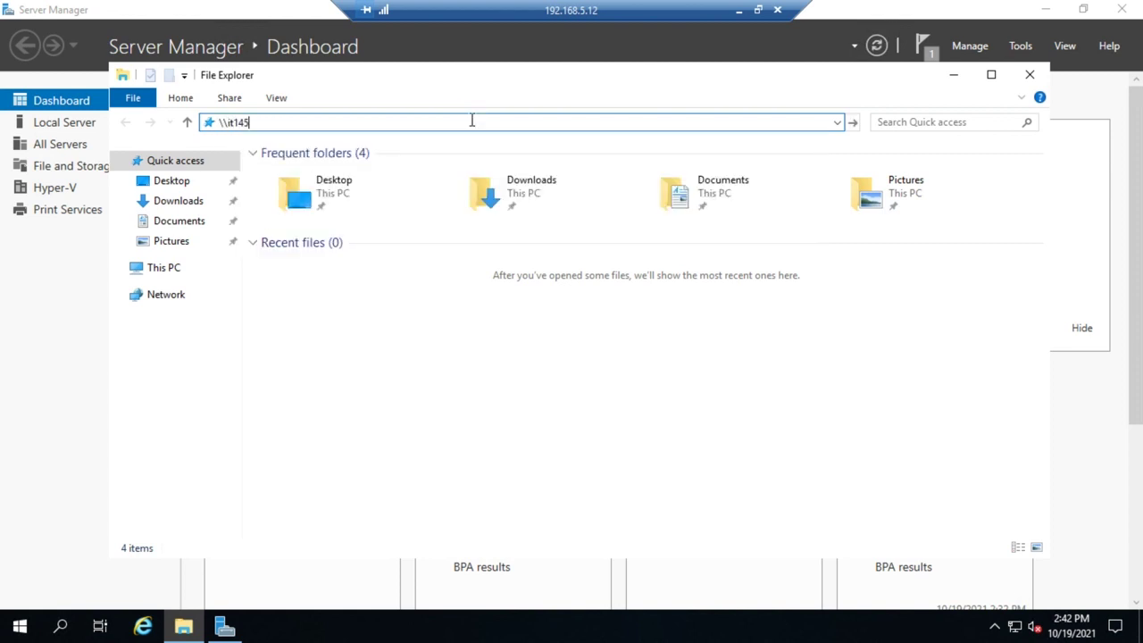
pyautogui.press('Return')
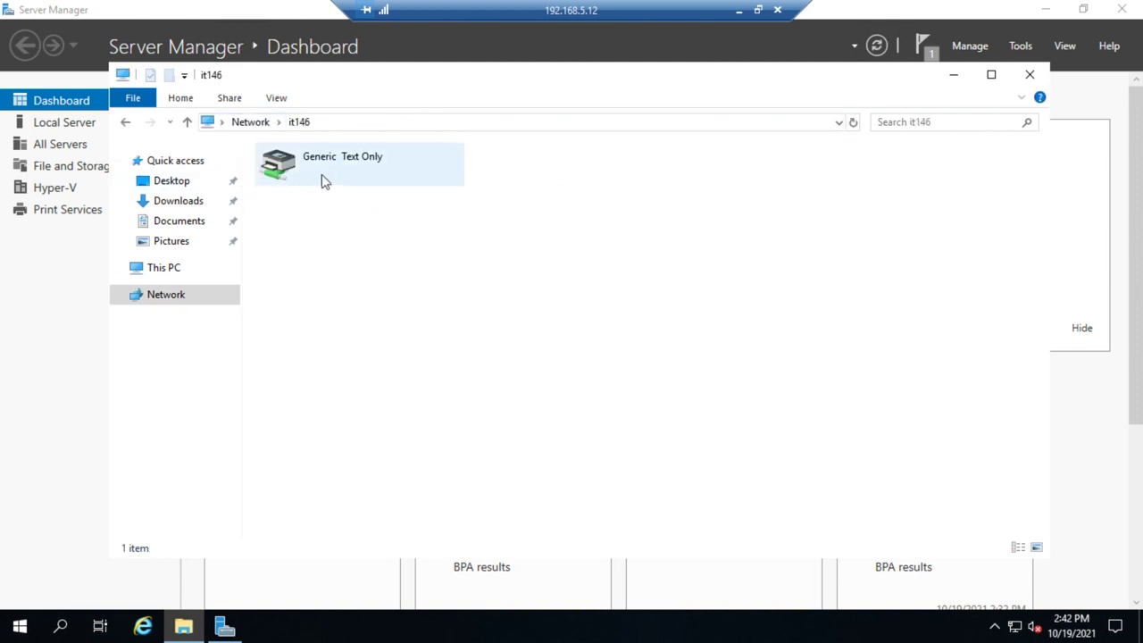
pyautogui.rightClick(330, 174)
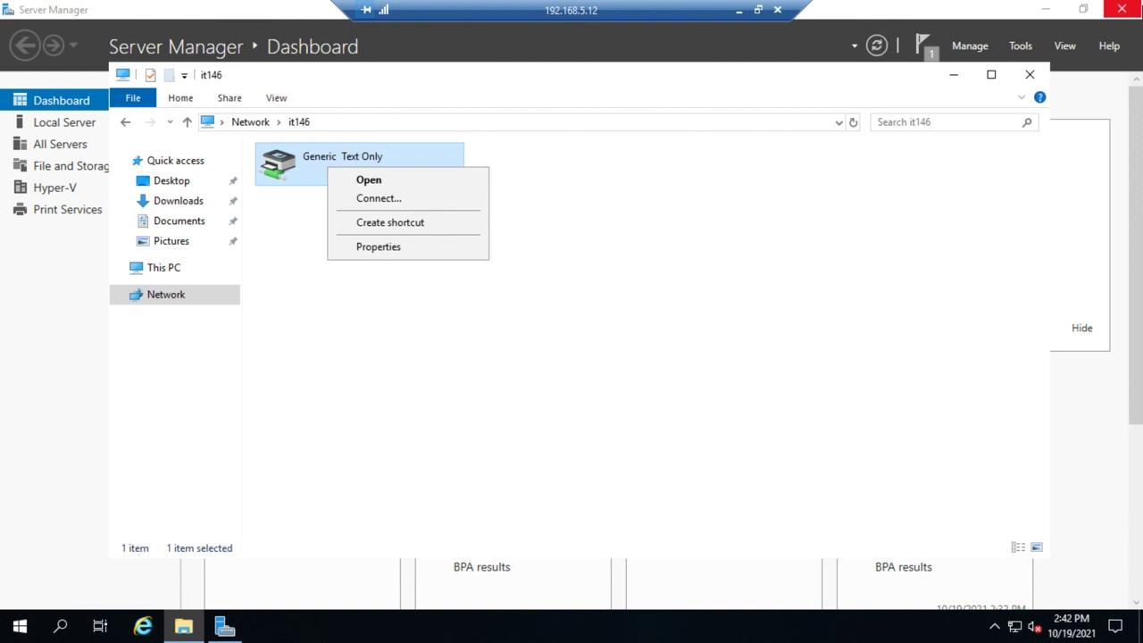
pyautogui.click(1031, 77)
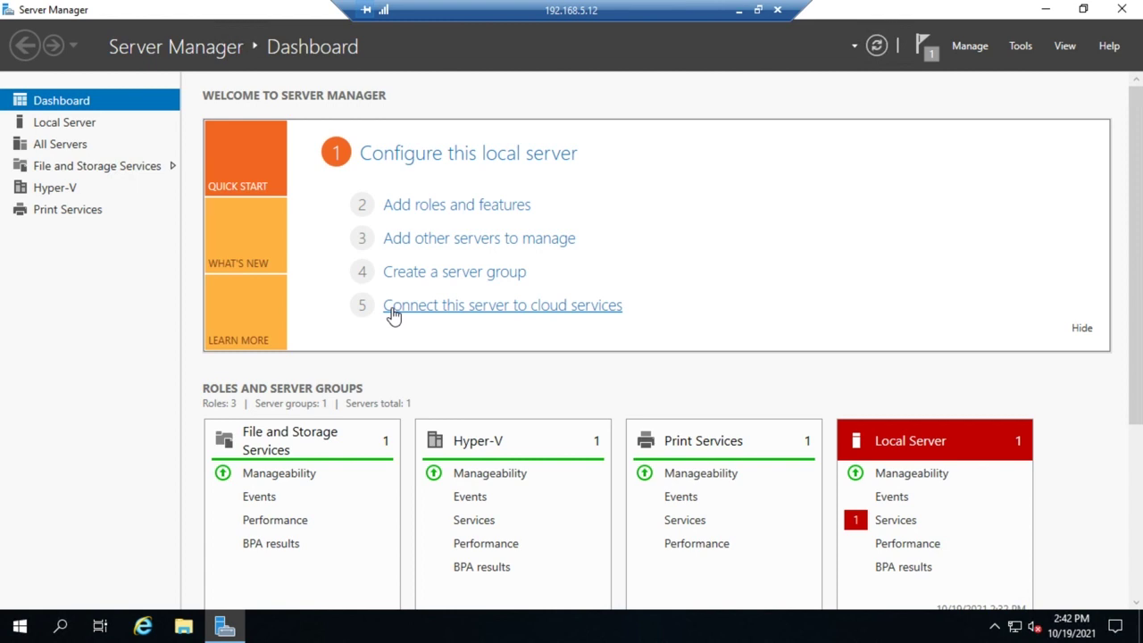
# Reopen Print Management and select the IT146 (local) server under Print Servers
pyautogui.click(1021, 49)
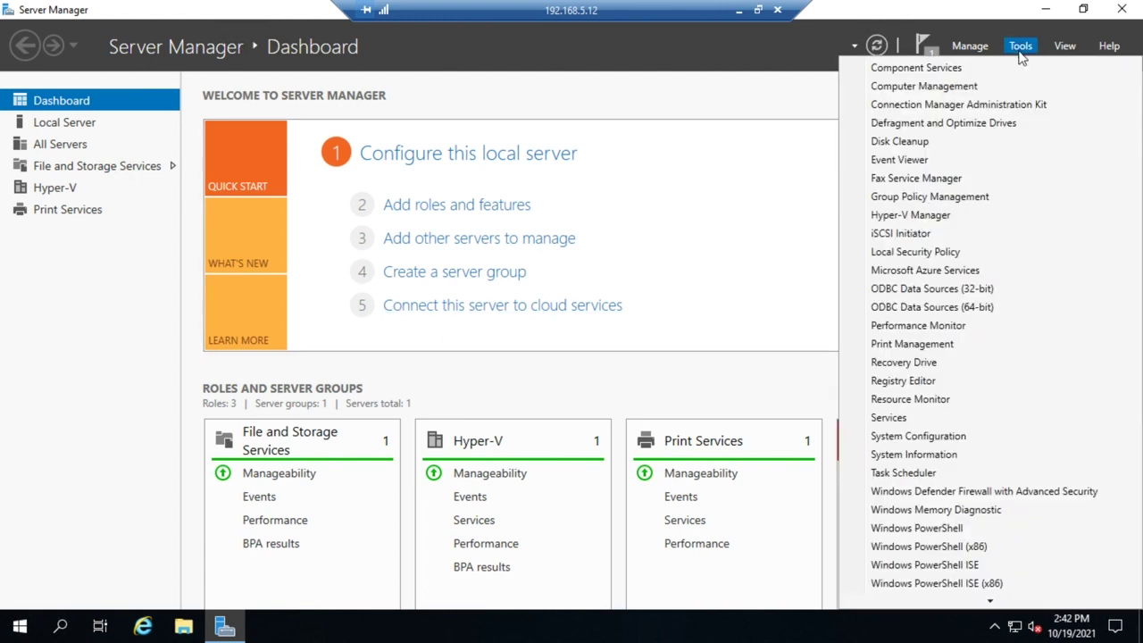
pyautogui.click(909, 343)
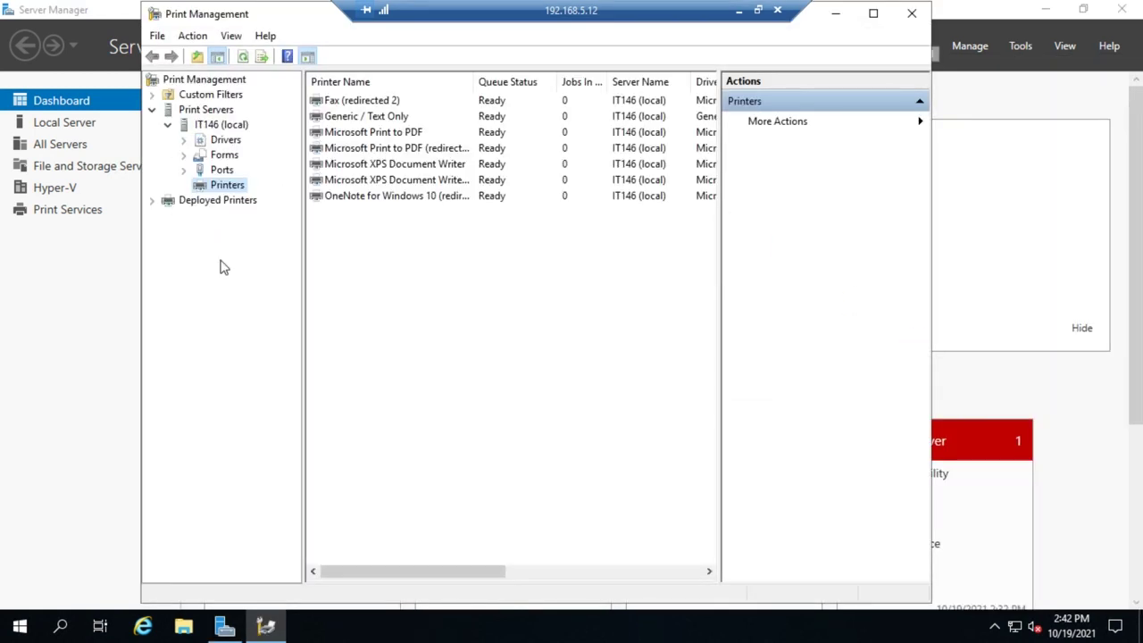
pyautogui.click(171, 130)
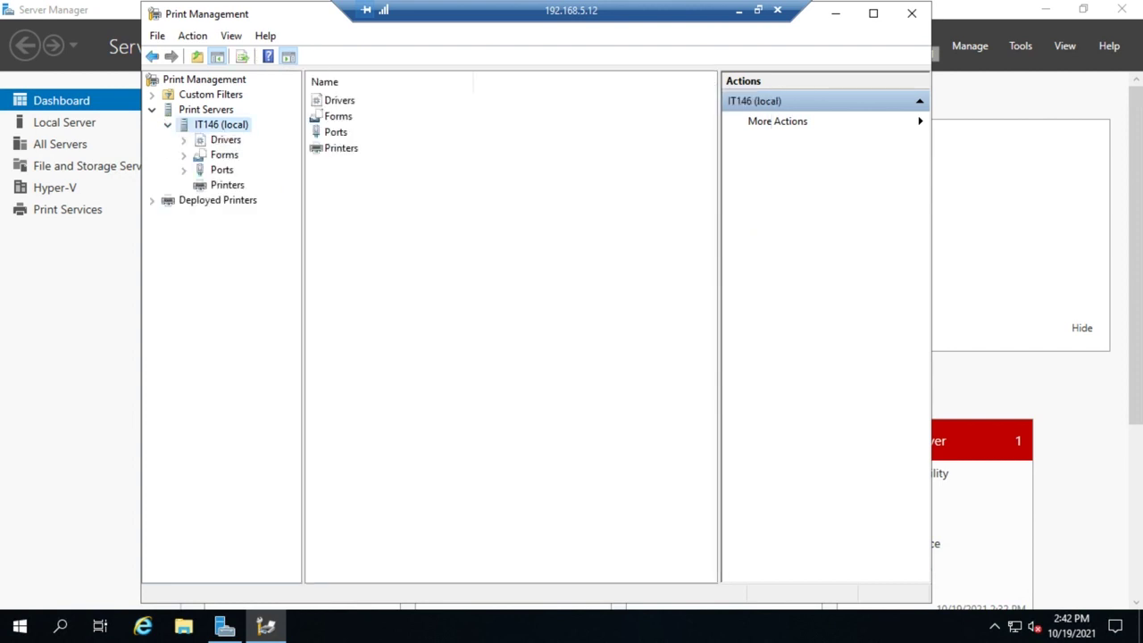